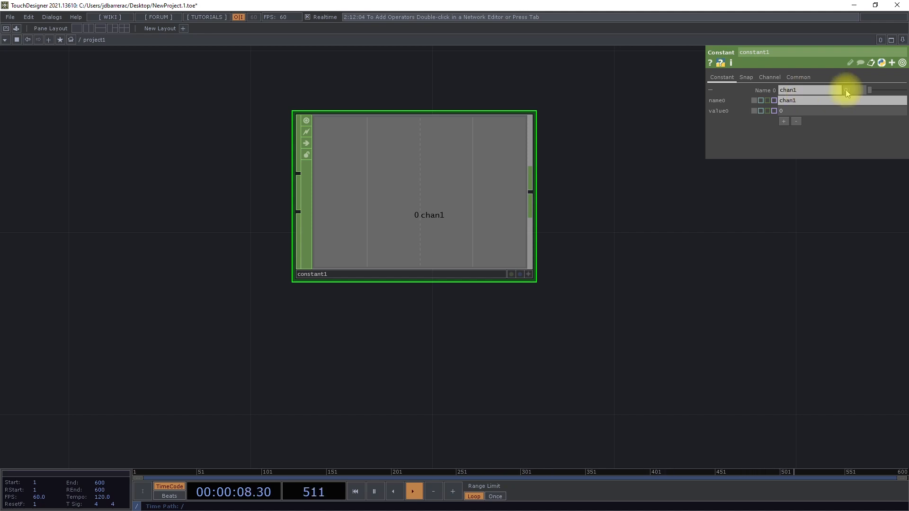
- Collapse the first channel's expanded parameter details and add a second channel, chan2, to the Constant CHOP
left_click_drag(846, 90, 845, 132)
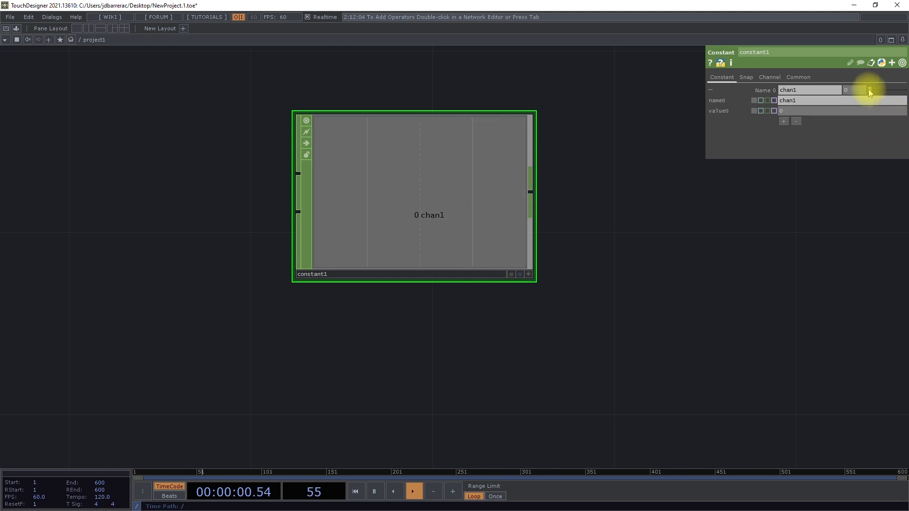
left_click_drag(869, 92, 736, 245)
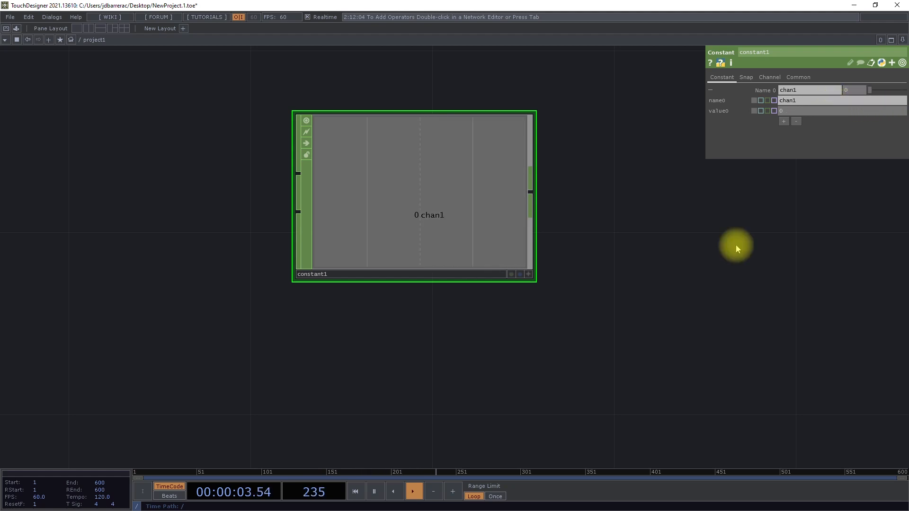
left_click(711, 90)
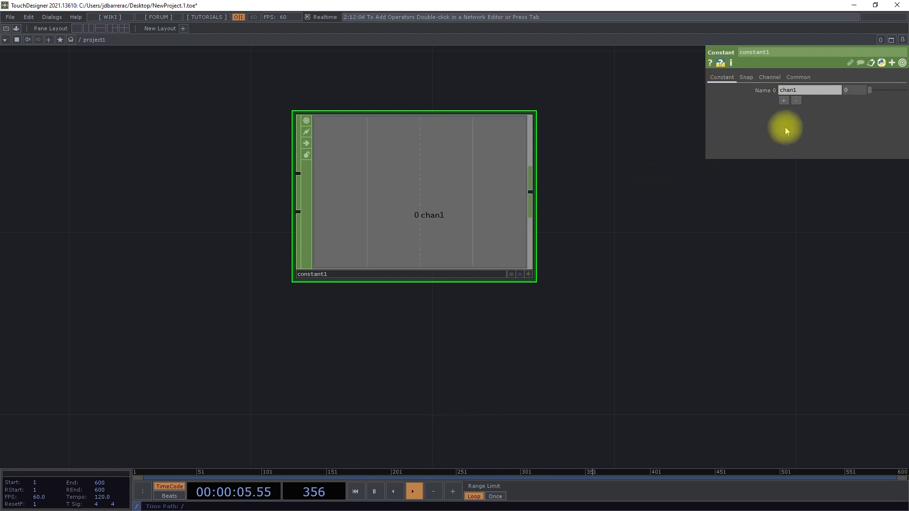
left_click(785, 101)
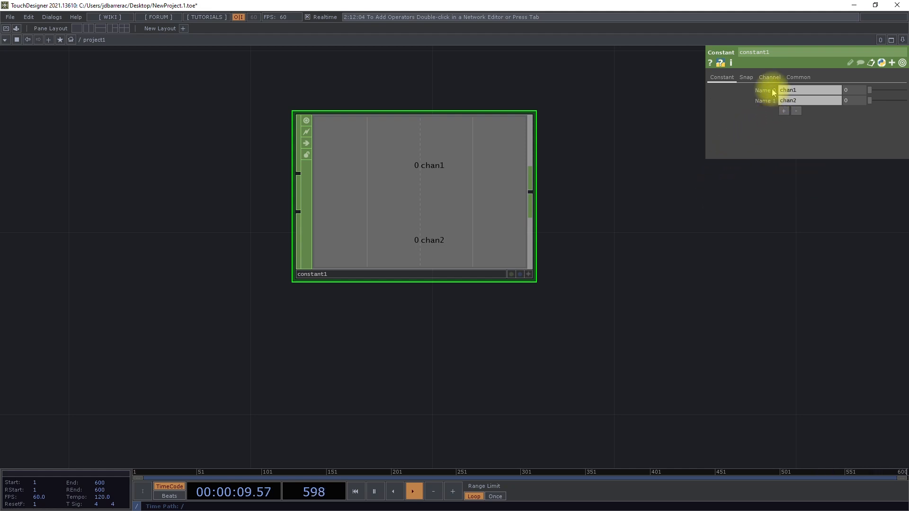
- Add an LFO CHOP to the network, placed diagonally below the Constant node
double_click(623, 230)
left_click(577, 335)
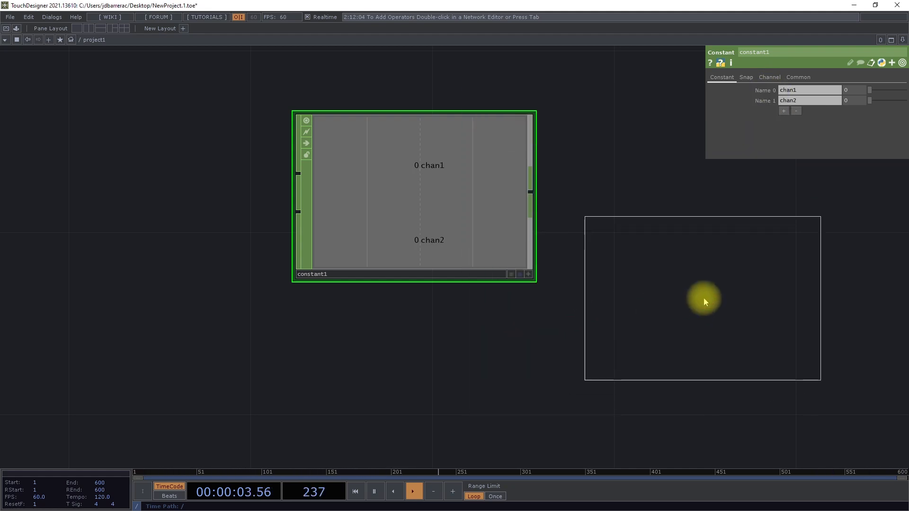
left_click(705, 302)
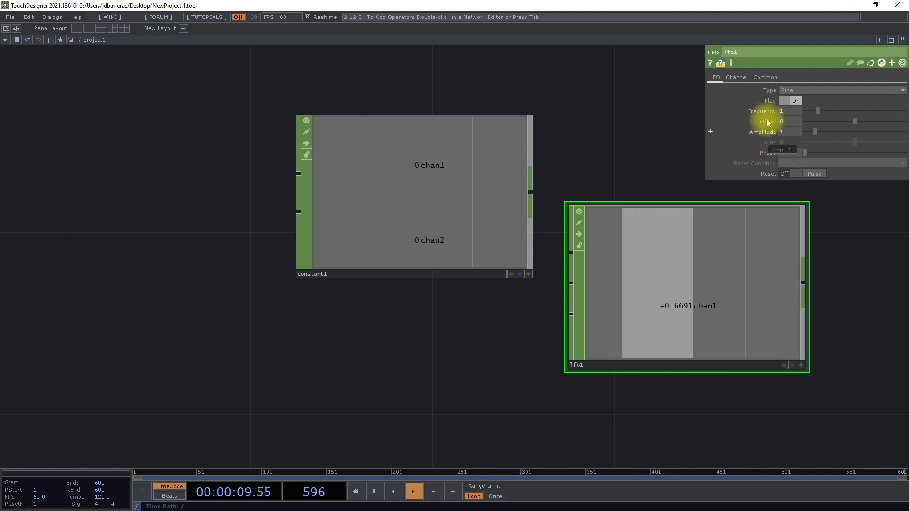
- Try the Triangle and Square wave types on the LFO and settle on Gaussian
left_click(788, 90)
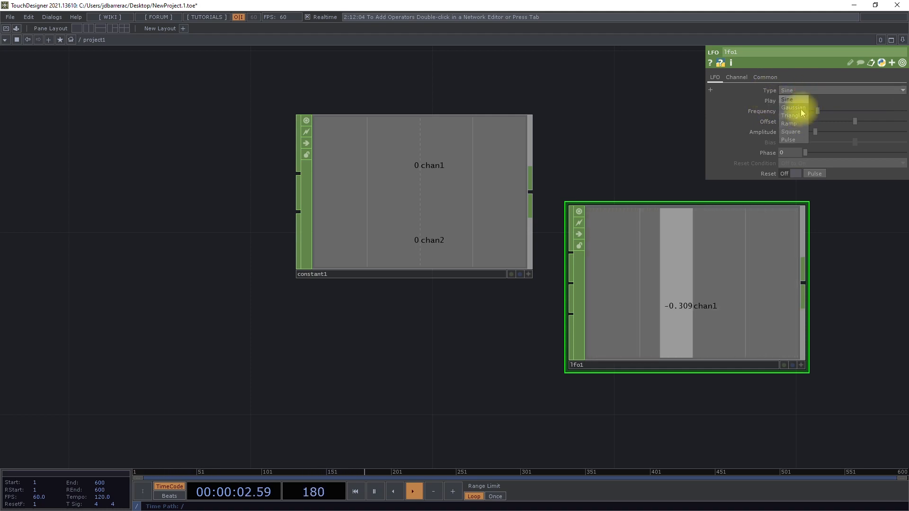
left_click(791, 116)
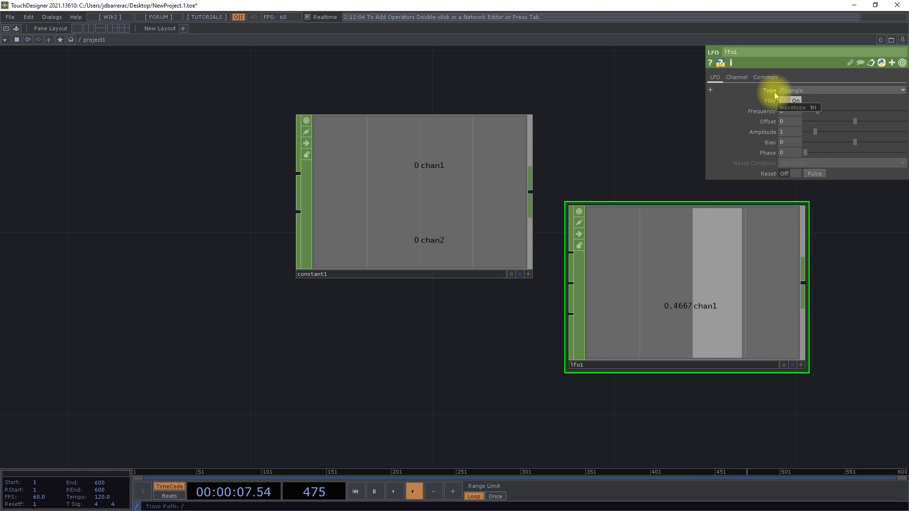
left_click(802, 93)
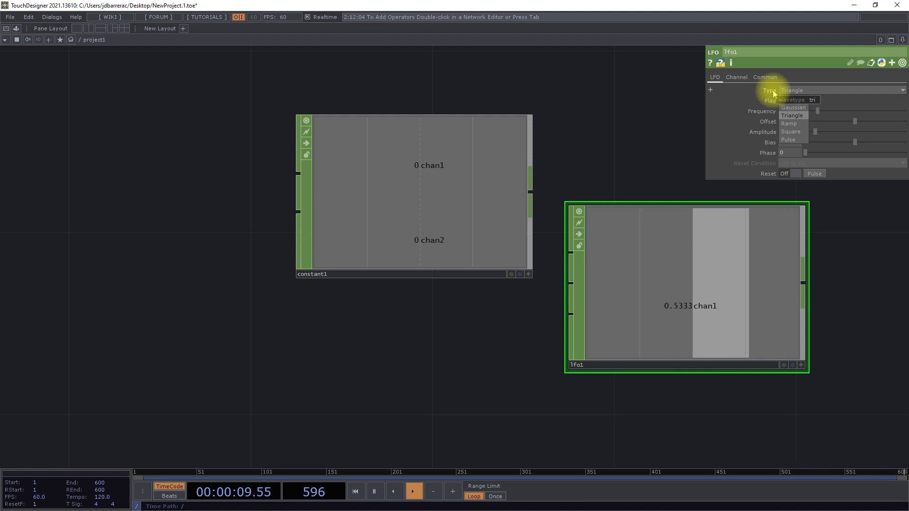
left_click(788, 91)
left_click(795, 90)
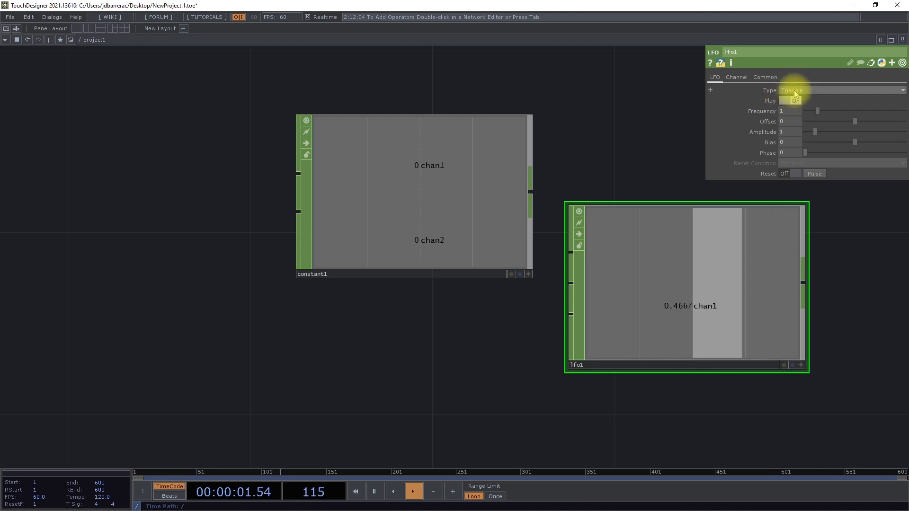
left_click(790, 124)
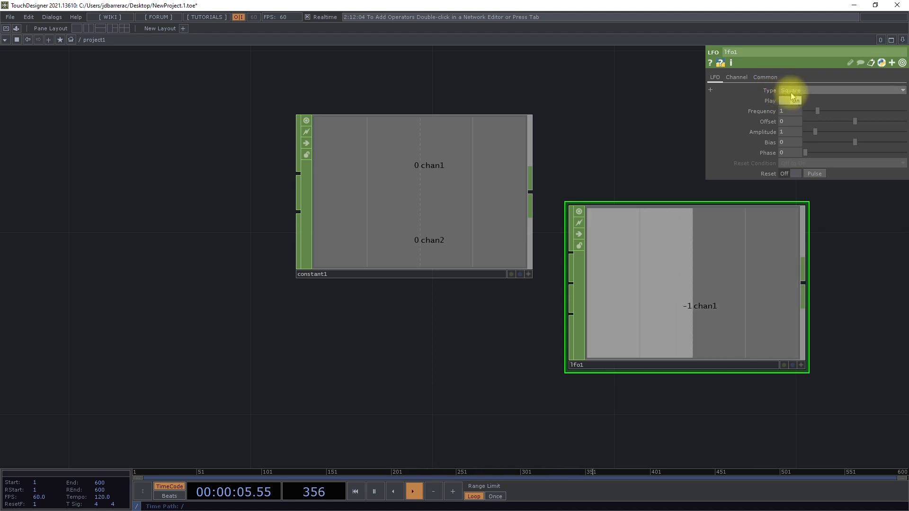
left_click(791, 92)
left_click(801, 108)
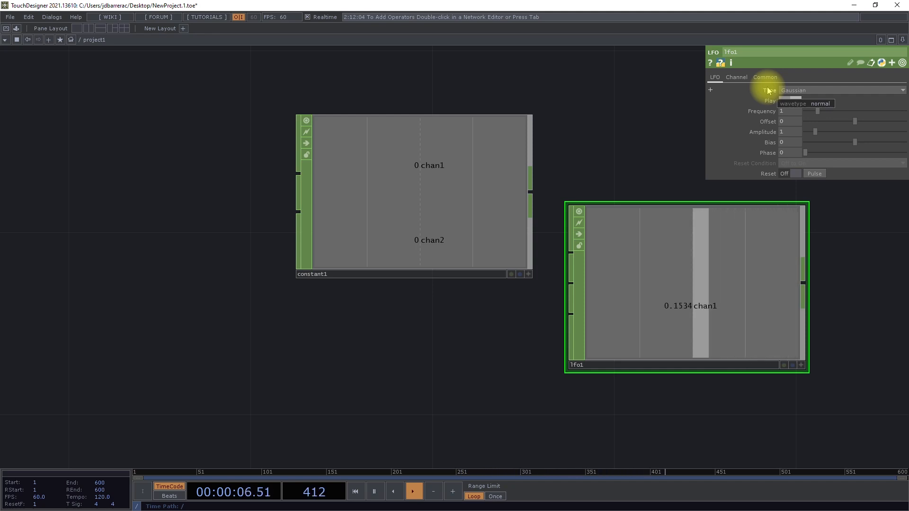
double_click(203, 250)
left_click(187, 136)
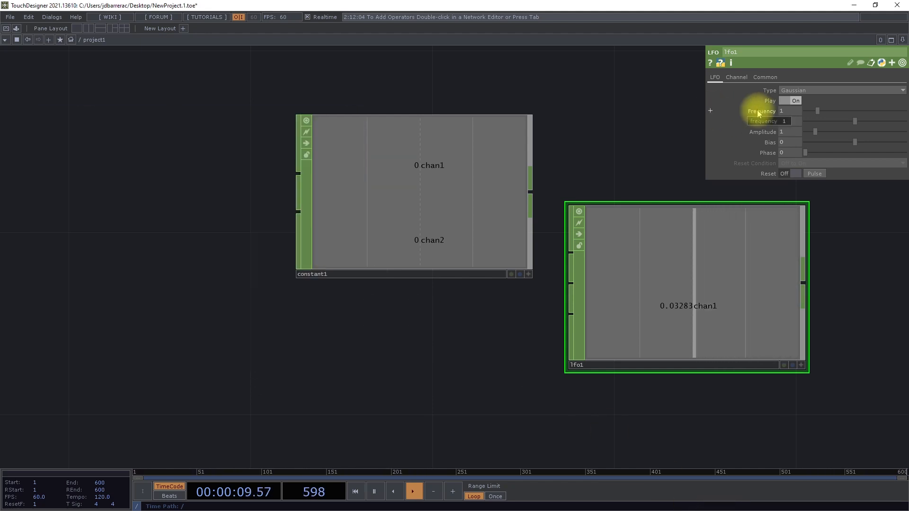
- Expand the LFO's Type, Frequency, Offset, Amplitude, Bias and Phase parameters to inspect their details, and collapse Frequency again
left_click(758, 112)
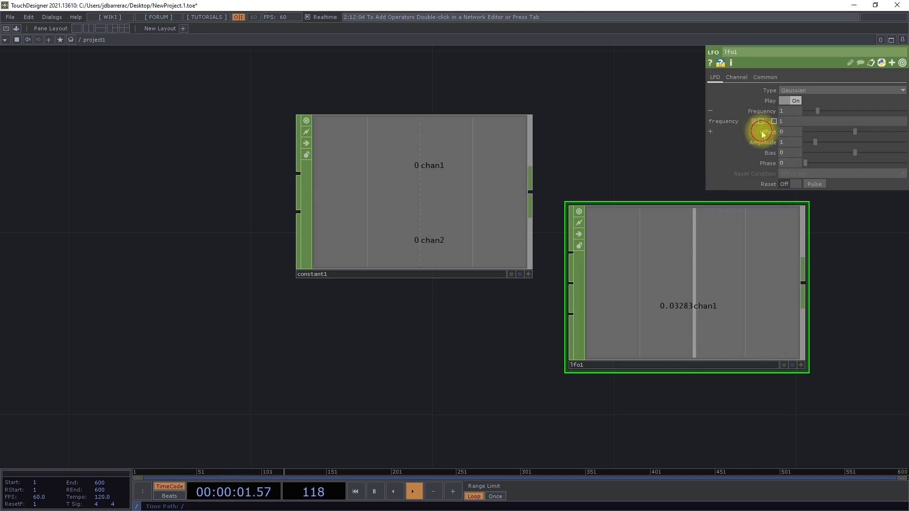
left_click(760, 132)
left_click(763, 152)
left_click(770, 173)
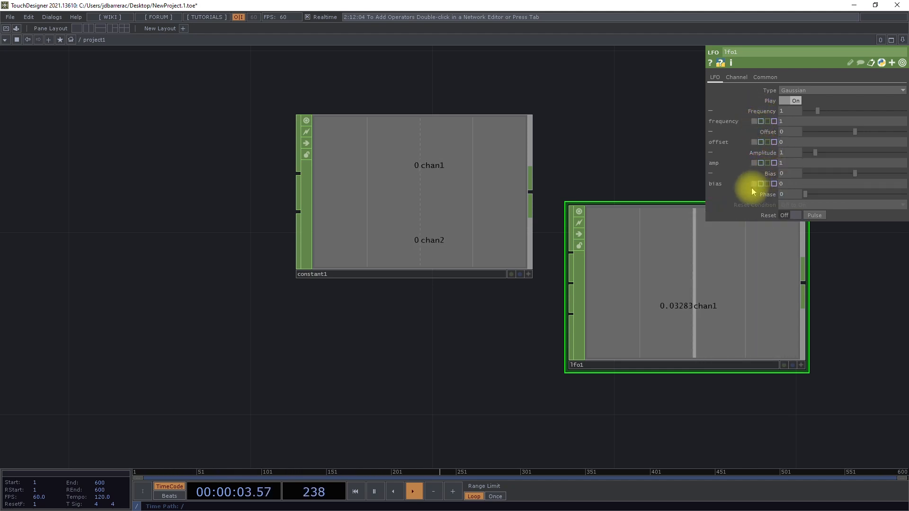
left_click(763, 198)
left_click(768, 90)
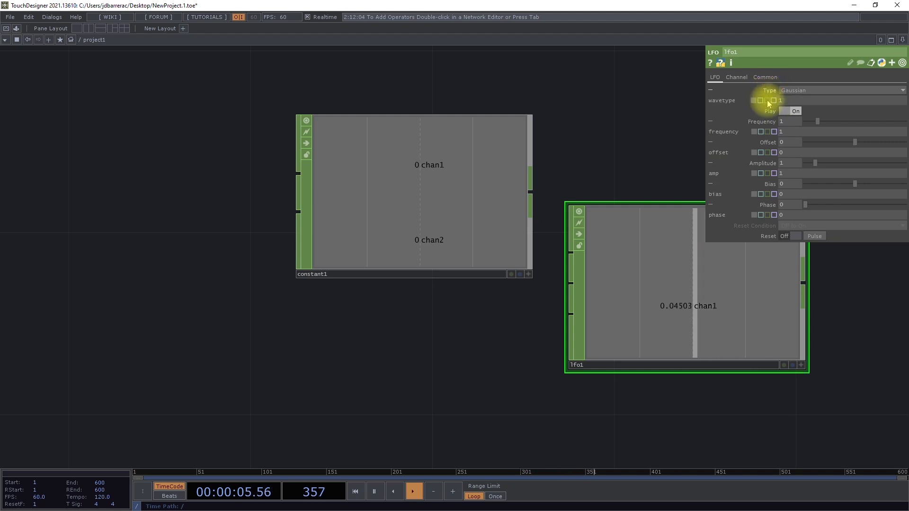
left_click(763, 121)
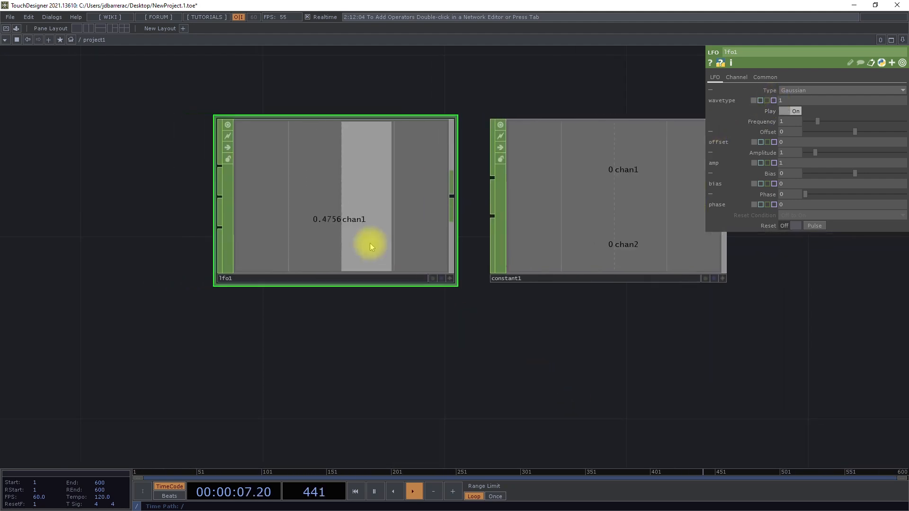
- Move the LFO node farther away from the Constant node and down below it, leaving free space above the LFO
left_click_drag(371, 243, 255, 246)
left_click(575, 205)
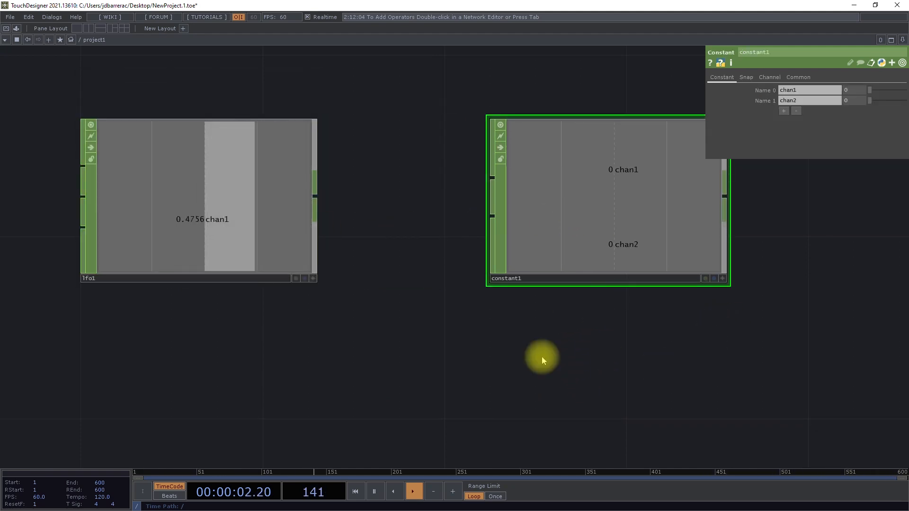
left_click_drag(213, 149, 216, 353)
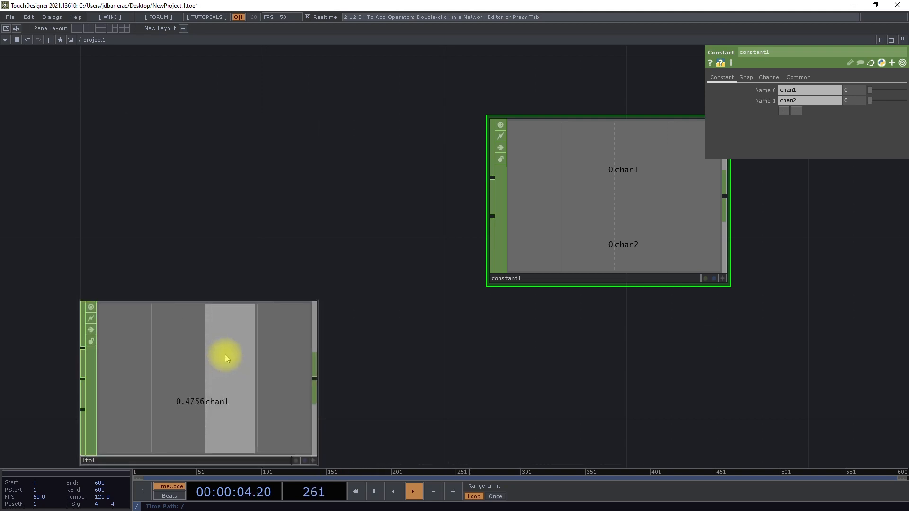
- Add a Button COMP to the network in the free space above the LFO node
double_click(312, 191)
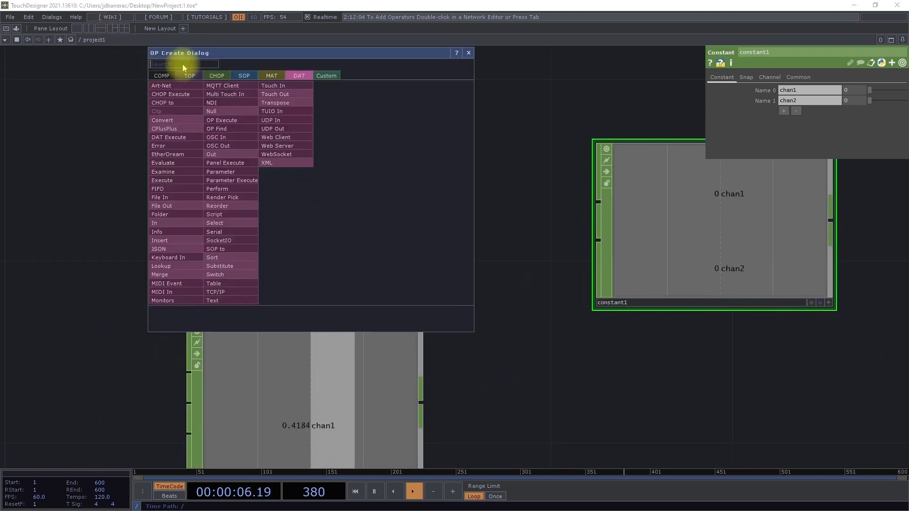
left_click(161, 76)
left_click(234, 94)
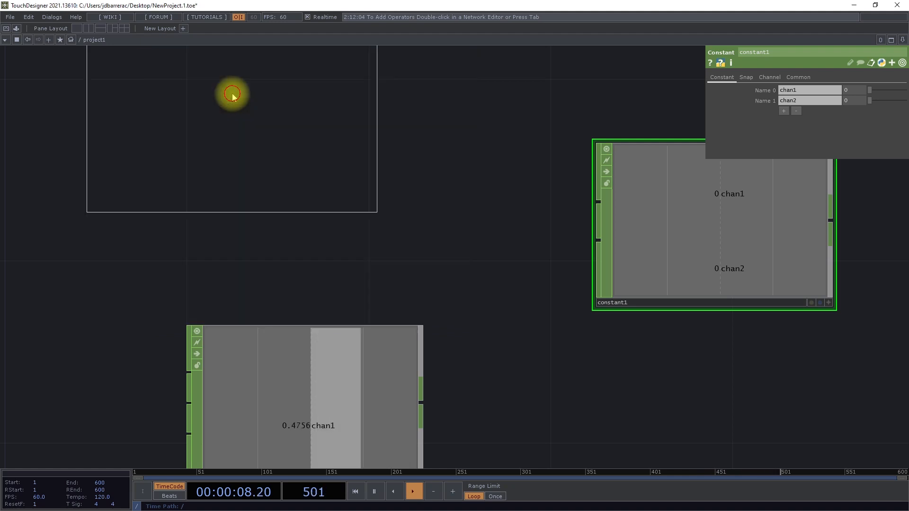
left_click(299, 161)
- Arrange the nodes with the LFO aligned under the Button and the Constant set apart to the right of them
left_click_drag(465, 288, 400, 284)
scroll(400, 284, "down", 4)
left_click_drag(417, 376, 330, 381)
left_click_drag(448, 263, 612, 178)
left_click_drag(556, 373, 489, 384)
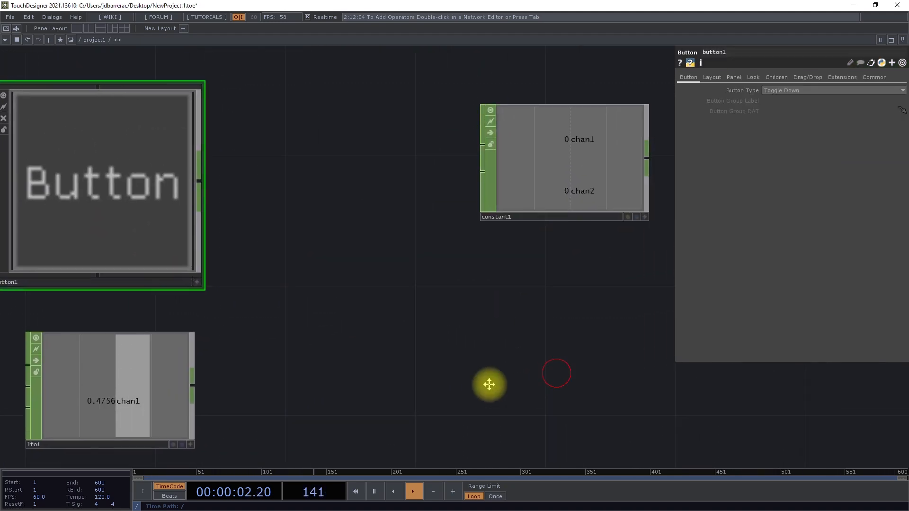
scroll(489, 384, "down", 3)
left_click_drag(536, 237, 550, 249)
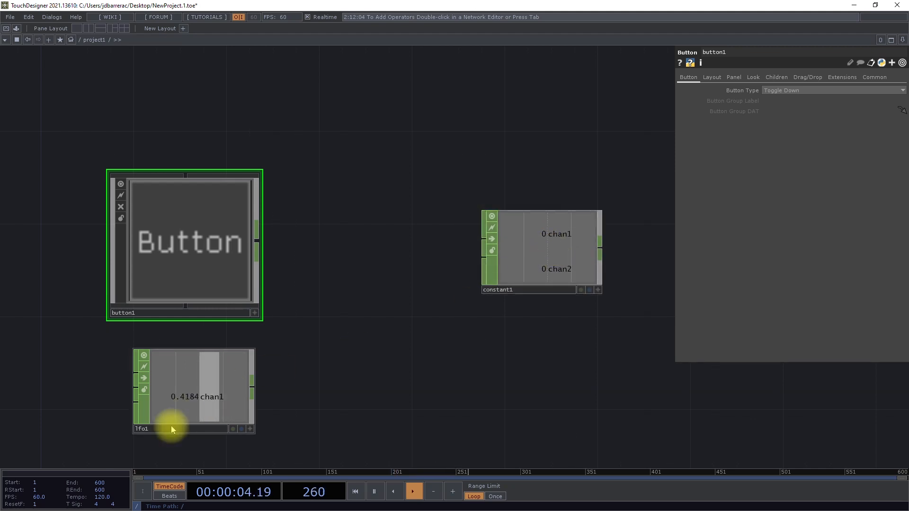
left_click_drag(192, 402, 178, 402)
- Rename the Constant node to constant_ejemplo
left_click_drag(564, 275, 564, 274)
left_click(564, 274)
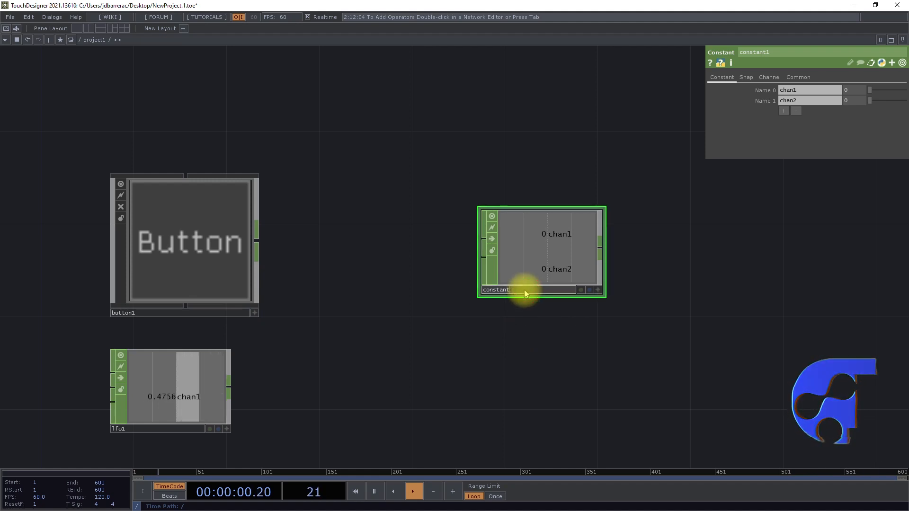
key("BackSpace")
type("_ejemplo")
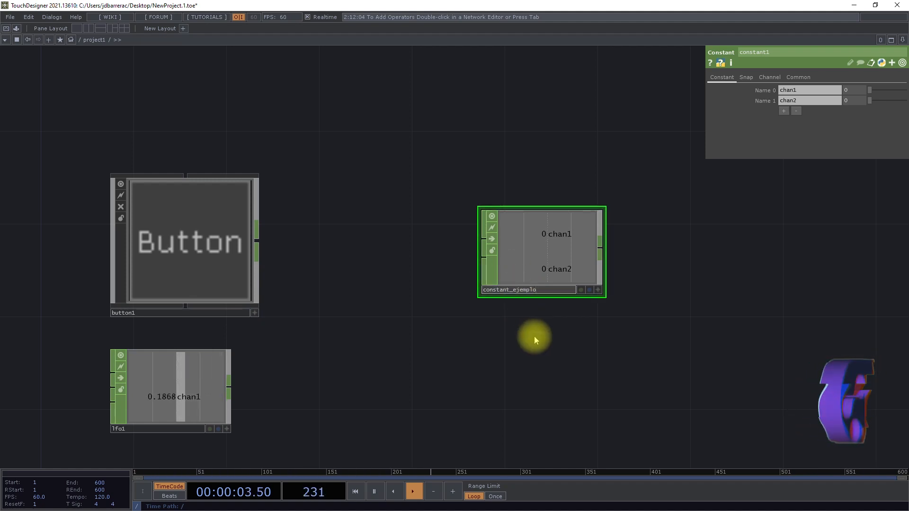
key("Return")
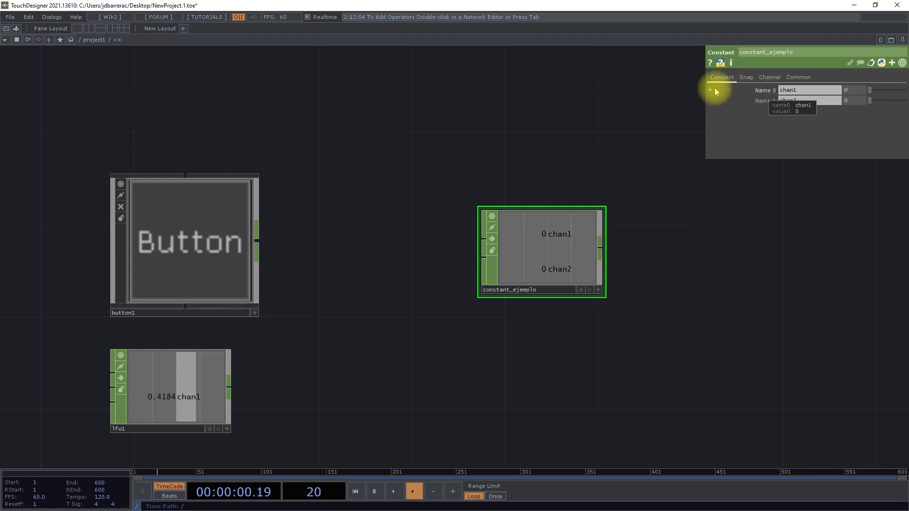
- Expand the first channel's parameter details in constant_ejemplo and rename the channel to contante
left_click(711, 89)
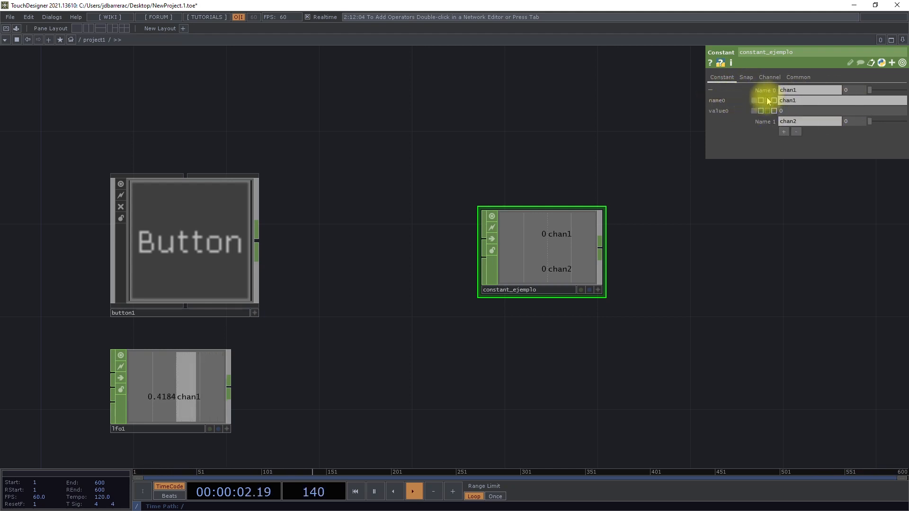
left_click(825, 92)
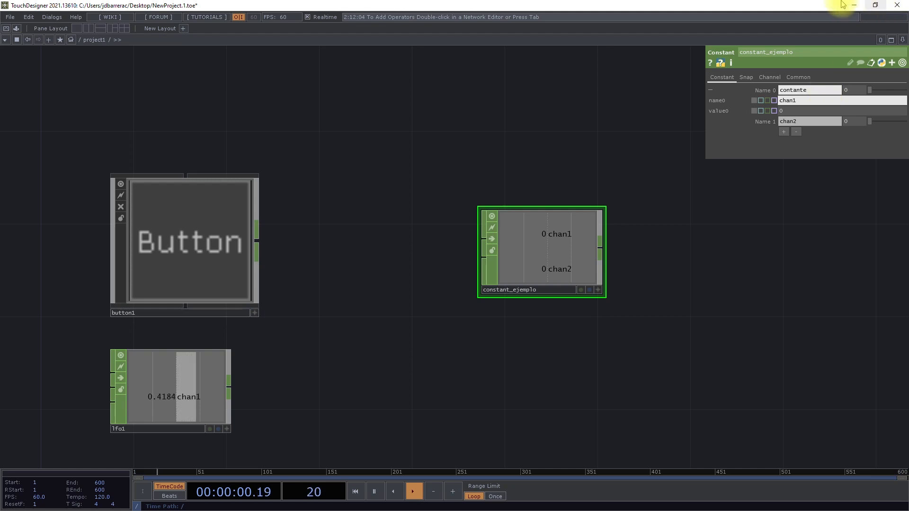
key("Return")
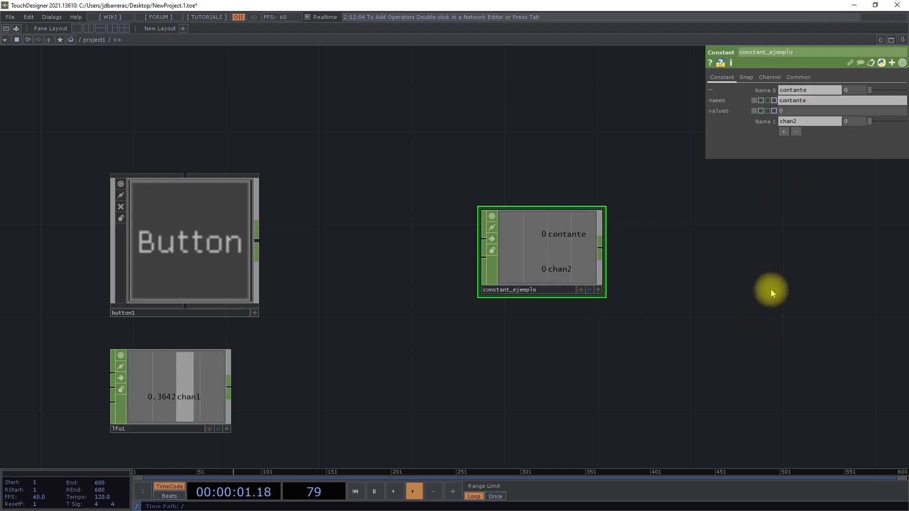
- Try a value of 0.8 on the contante channel and set it to 159
left_click(754, 112)
left_click_drag(874, 91, 899, 97)
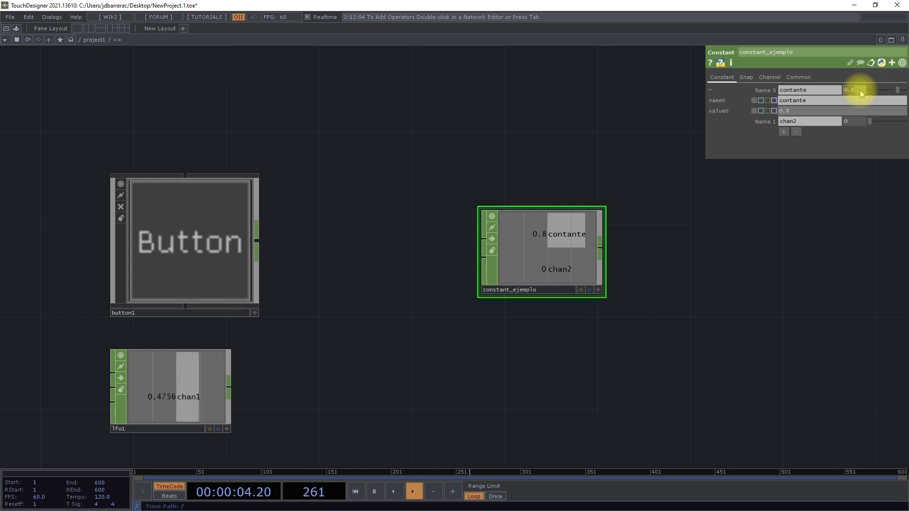
key("Return")
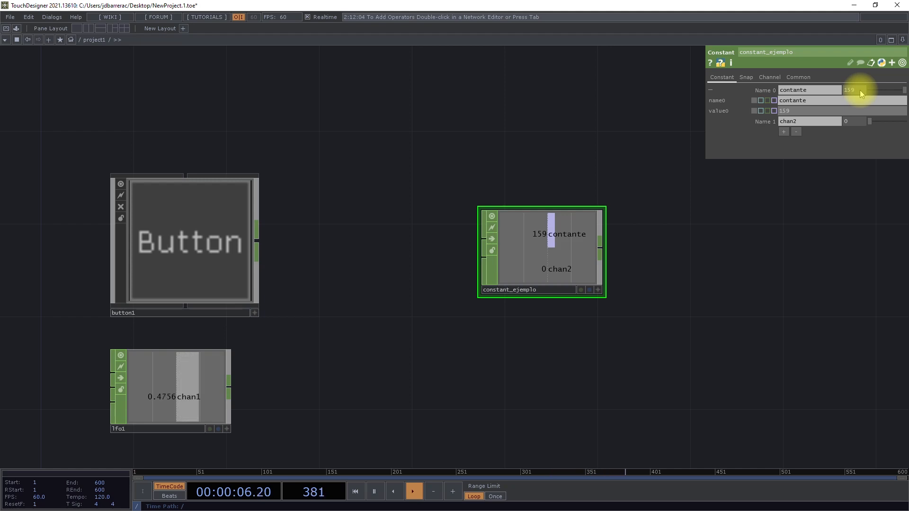
- Collapse the contante channel's parameter details and rename the second channel to boton
left_click(713, 90)
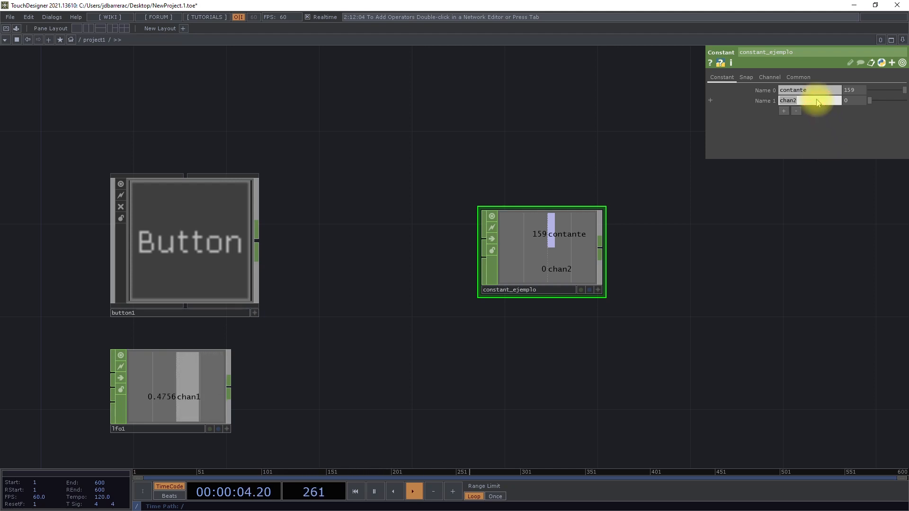
type("boton")
left_click(757, 272)
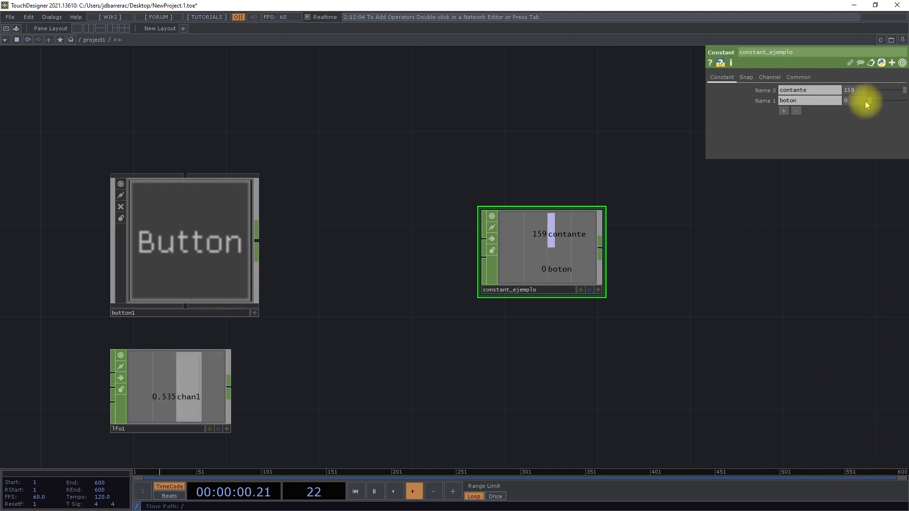
- Make the Button node's viewer active and toggle the button several times to test it
left_click(257, 315)
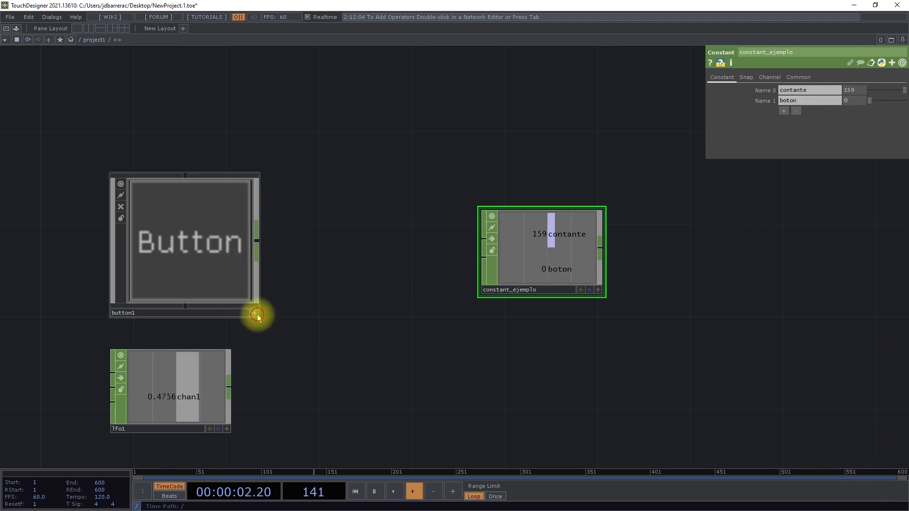
left_click(179, 255)
left_click(179, 255)
left_click(179, 256)
left_click(179, 256)
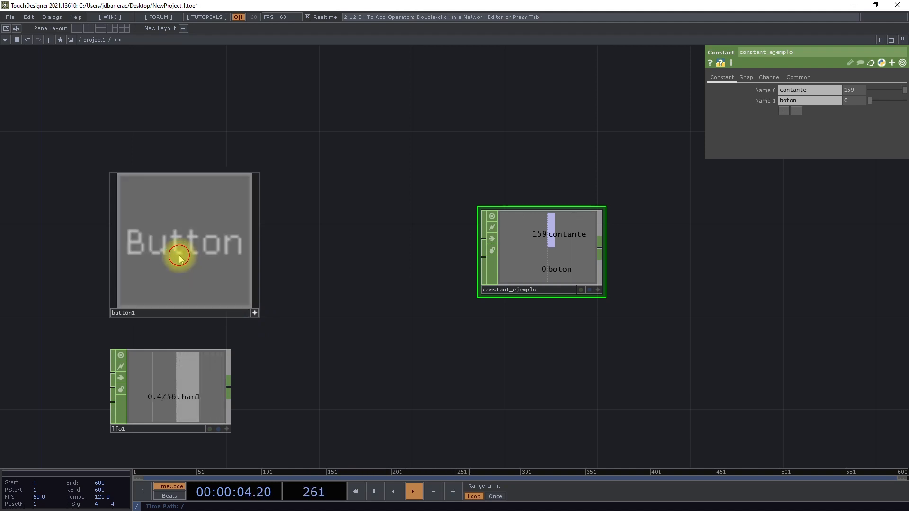
- Toggle button1 once more to check its two states and deactivate its viewer
left_click(228, 254)
left_click(209, 280)
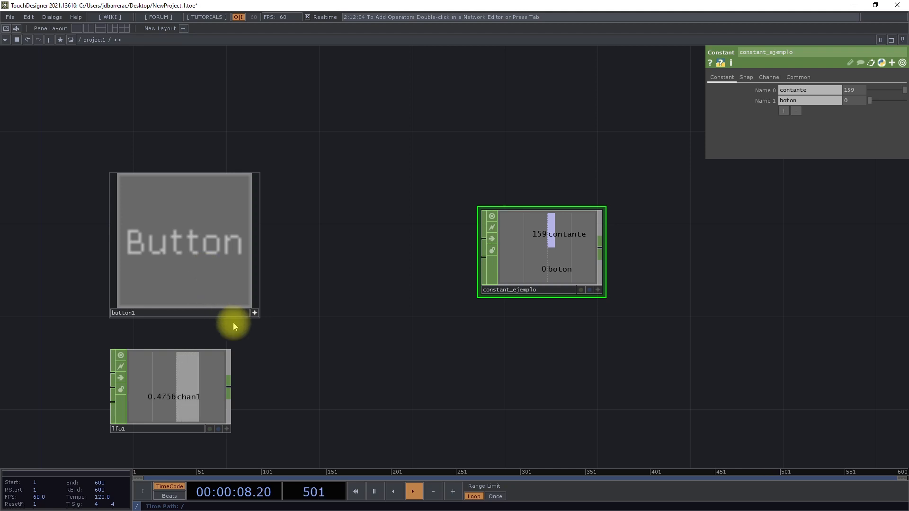
left_click(254, 314)
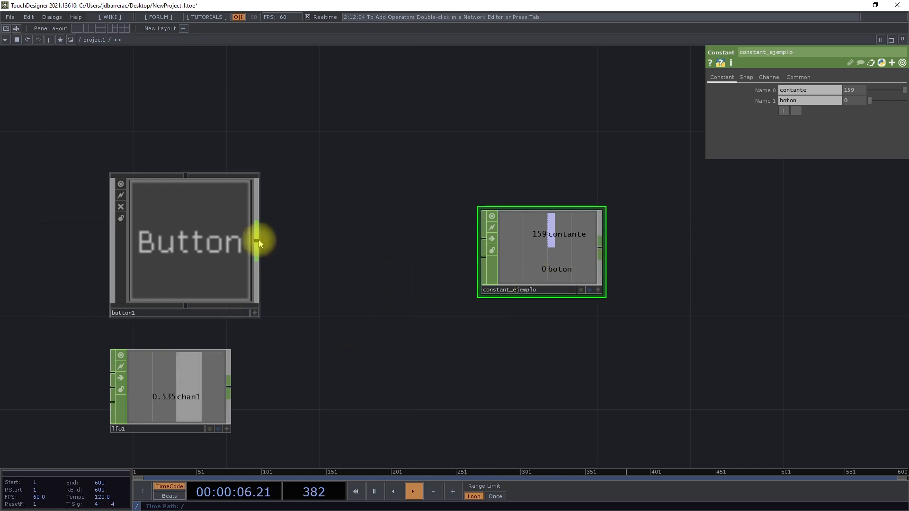
- Attach a Null CHOP to button1's output, place it beside the button and rename it null_boton
key("Tab")
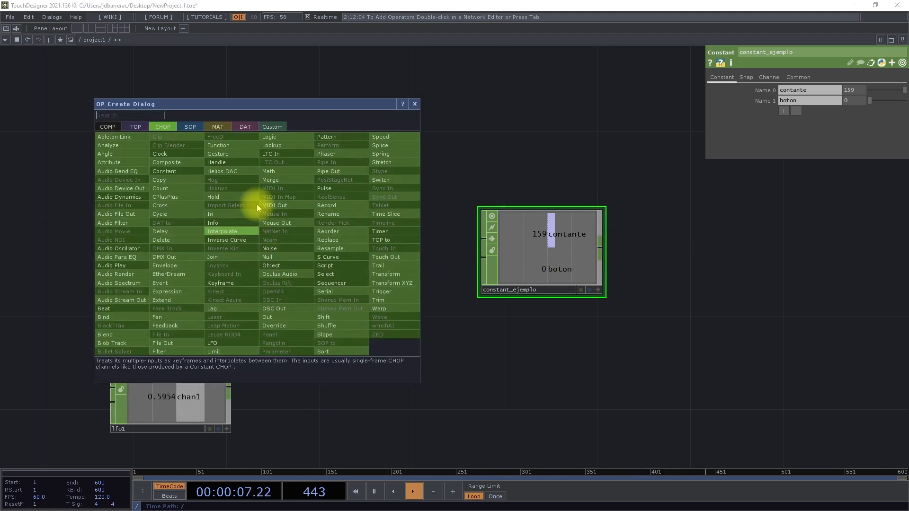
left_click(270, 257)
left_click(353, 245)
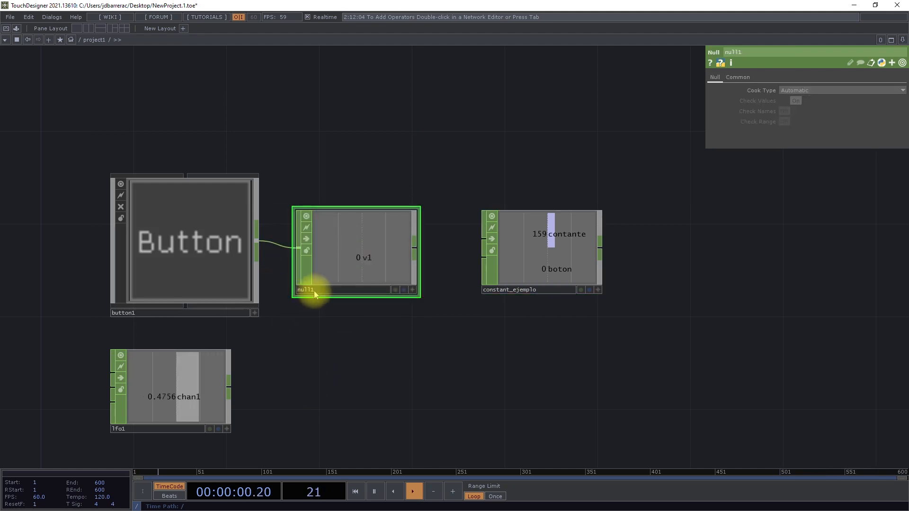
key("BackSpace")
type("_boton")
left_click(299, 325)
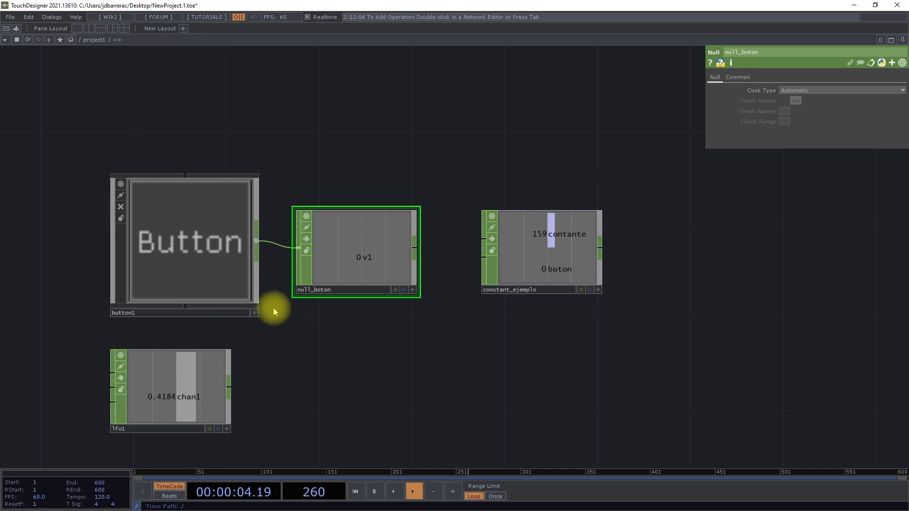
- Activate button1's viewer and toggle the button repeatedly to check the value received by null_boton
left_click(255, 313)
left_click(214, 259)
left_click(214, 258)
left_click(214, 258)
left_click(214, 259)
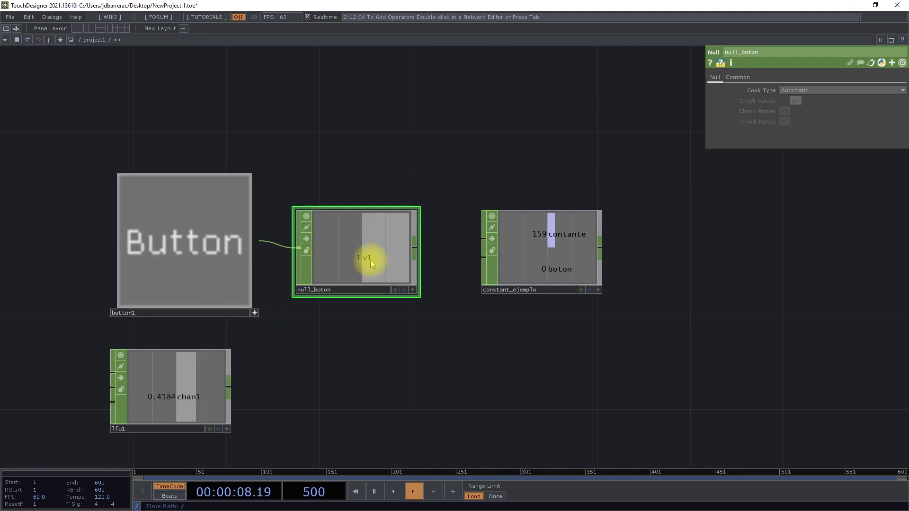
left_click(226, 261)
left_click(225, 262)
left_click(226, 262)
left_click(225, 262)
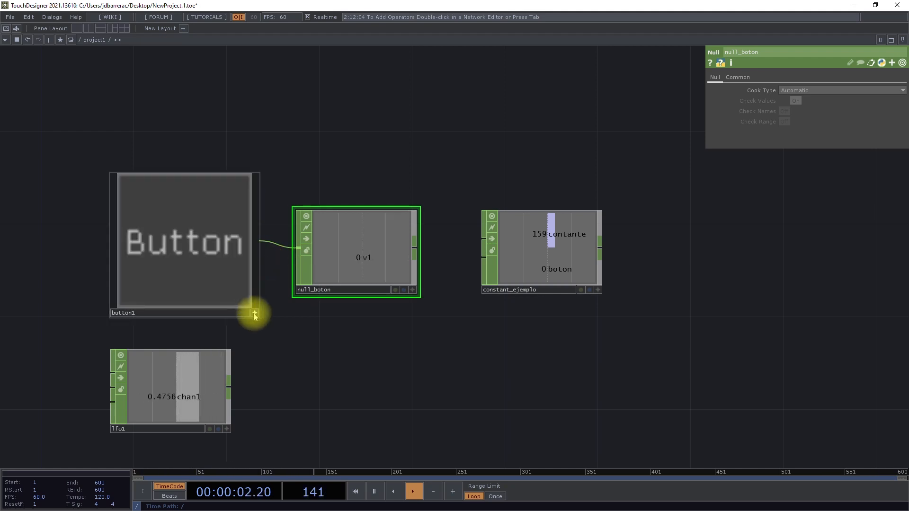
- Shift constant_ejemplo slightly away from null_boton and link null_boton's v1 channel to the boton channel's value
left_click(531, 255)
left_click_drag(531, 258, 555, 259)
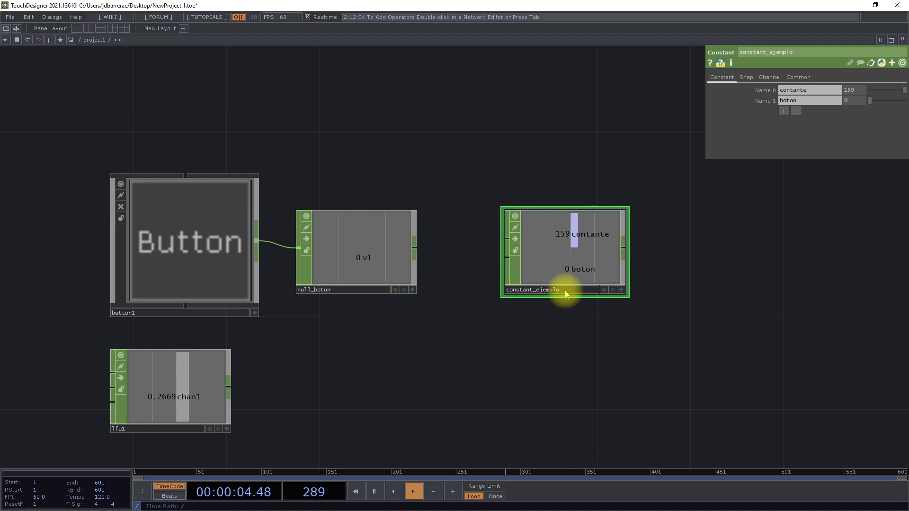
left_click(411, 290)
left_click_drag(356, 261, 857, 100)
left_click(853, 95)
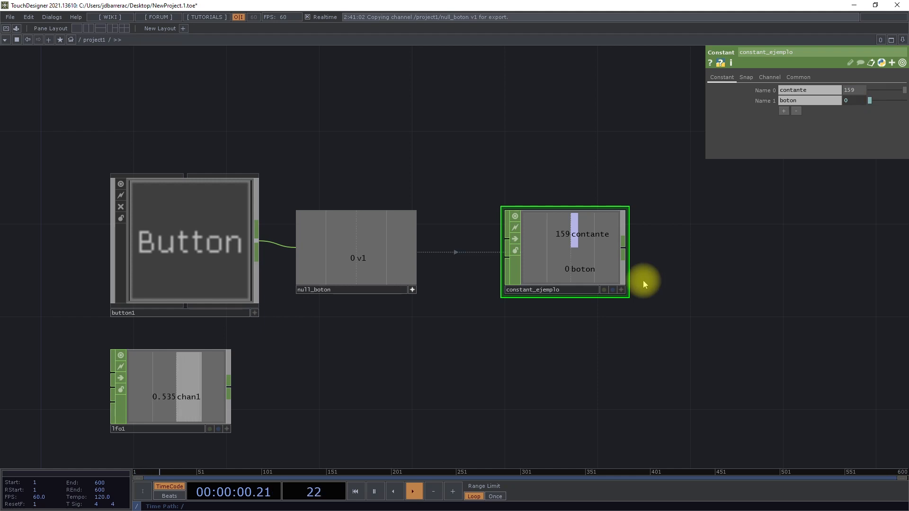
- Toggle button1 to test the link to the boton channel, and deactivate the viewers of button1 and null_boton
left_click(255, 313)
left_click(211, 276)
left_click(212, 276)
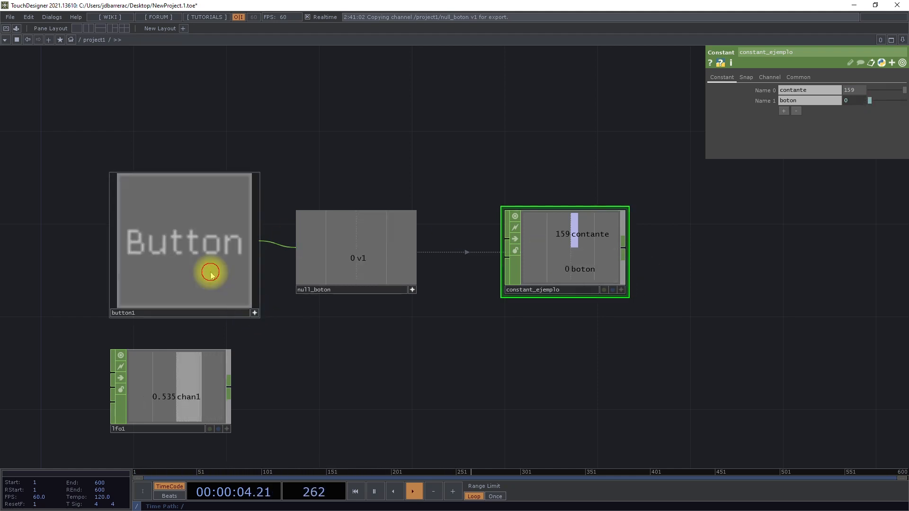
left_click(211, 275)
left_click(255, 313)
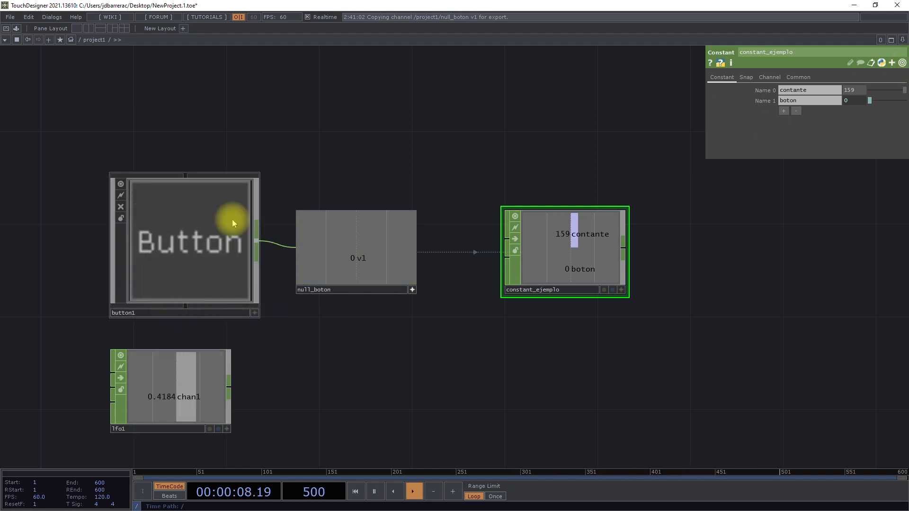
left_click(412, 289)
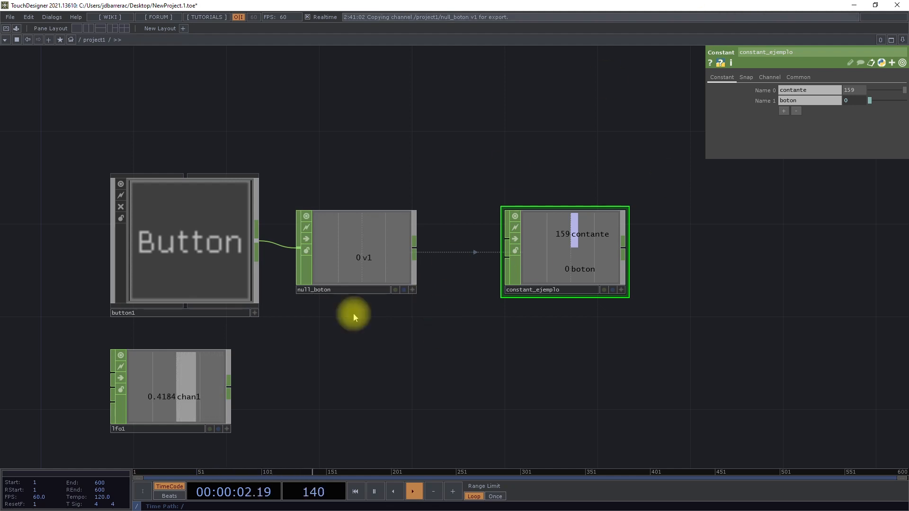
- Move lfo1 slightly farther below button1 and add a third channel named boton_interno to constant_ejemplo
left_click_drag(152, 376, 152, 399)
left_click_drag(370, 375, 355, 349)
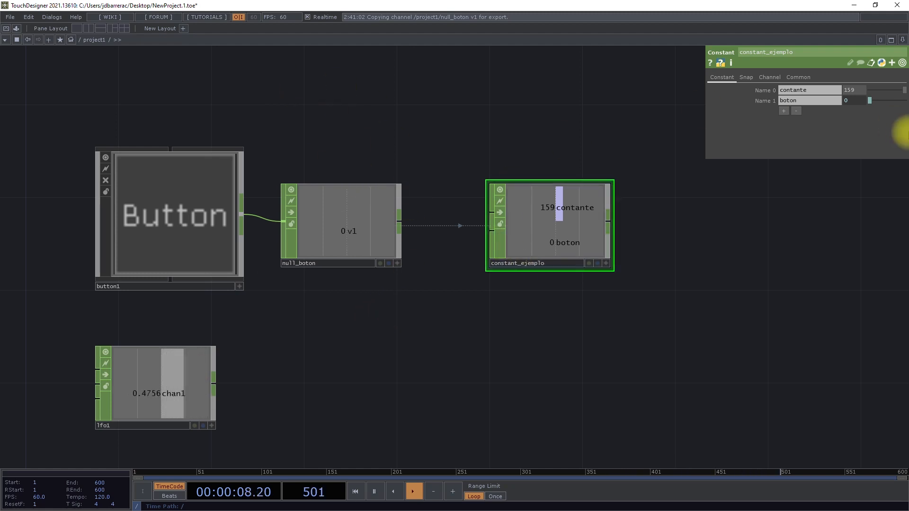
left_click(784, 112)
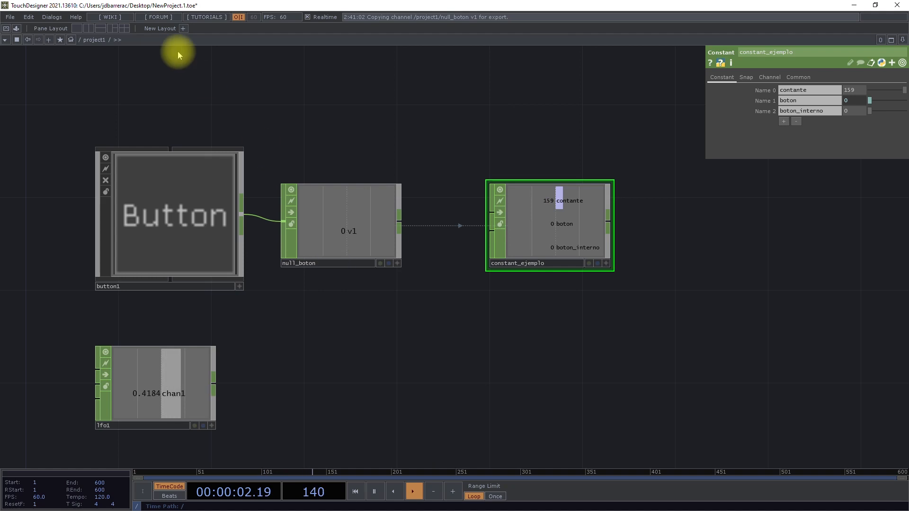
- Split the network editor into two side-by-side panes and show constant_ejemplo with its parameters in the second pane
left_click(87, 30)
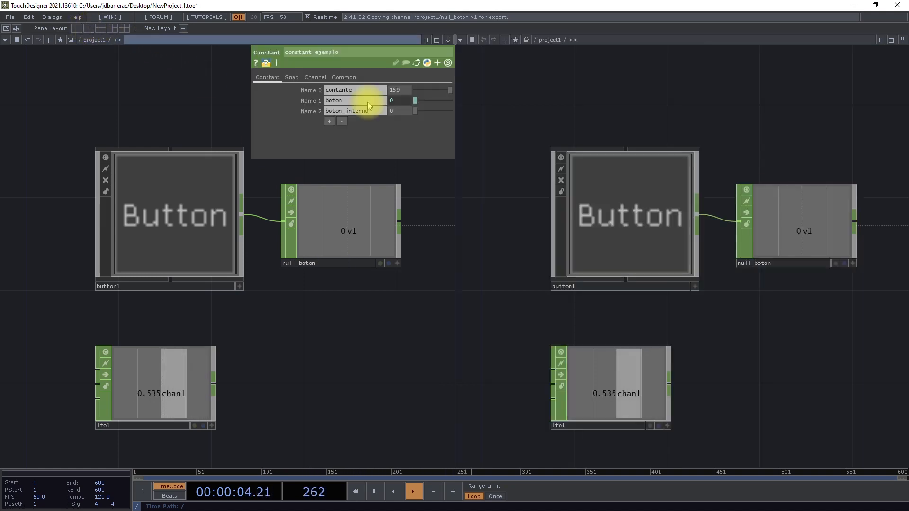
left_click_drag(558, 325, 541, 327)
left_click_drag(837, 338, 603, 341)
left_click_drag(774, 339, 687, 348)
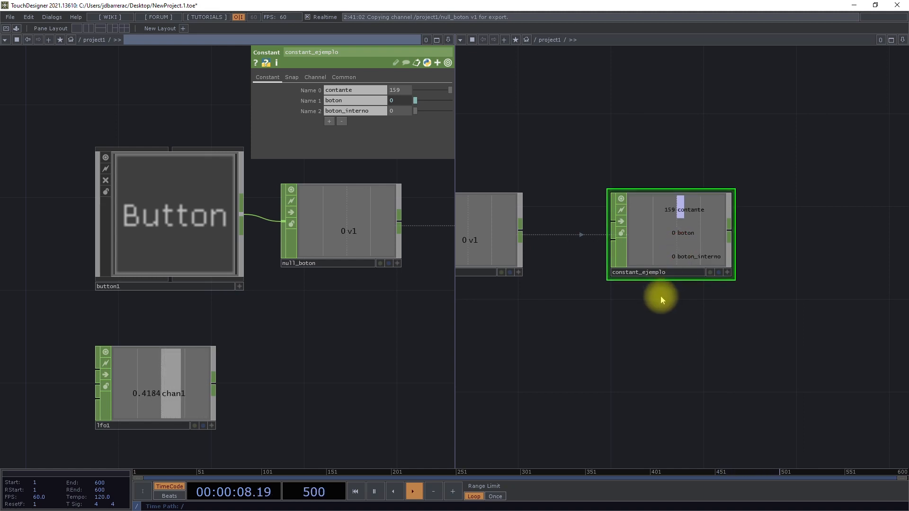
key("p")
- Enter button1's internal network in the first pane, keeping constant_ejemplo in the second
left_click_drag(303, 313, 296, 335)
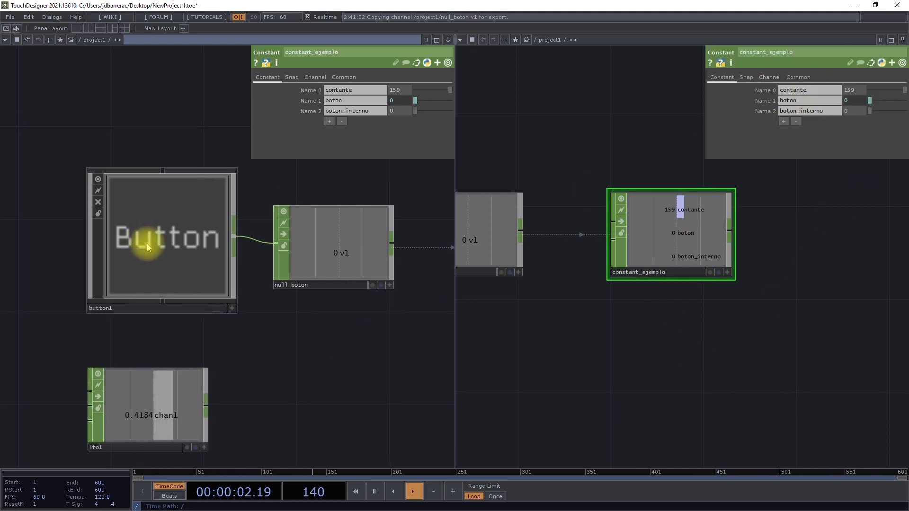
scroll(147, 248, "up", 8)
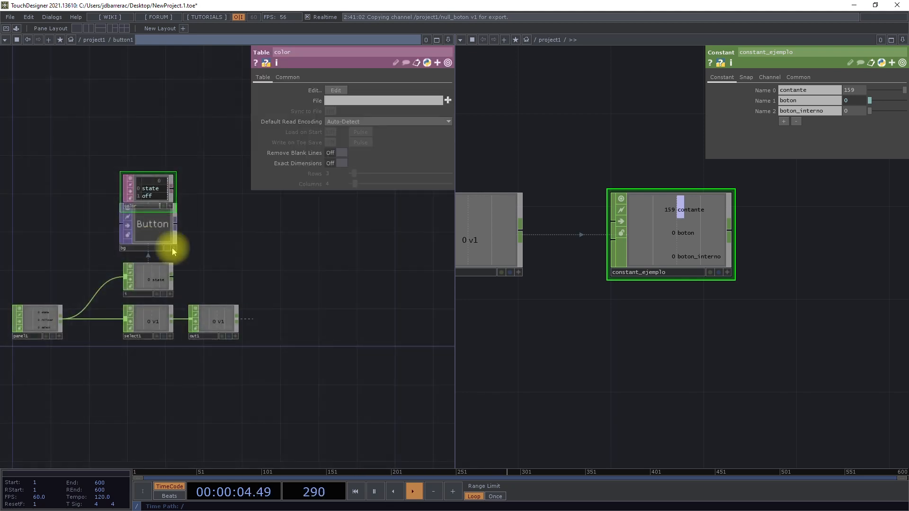
left_click_drag(267, 262, 328, 260)
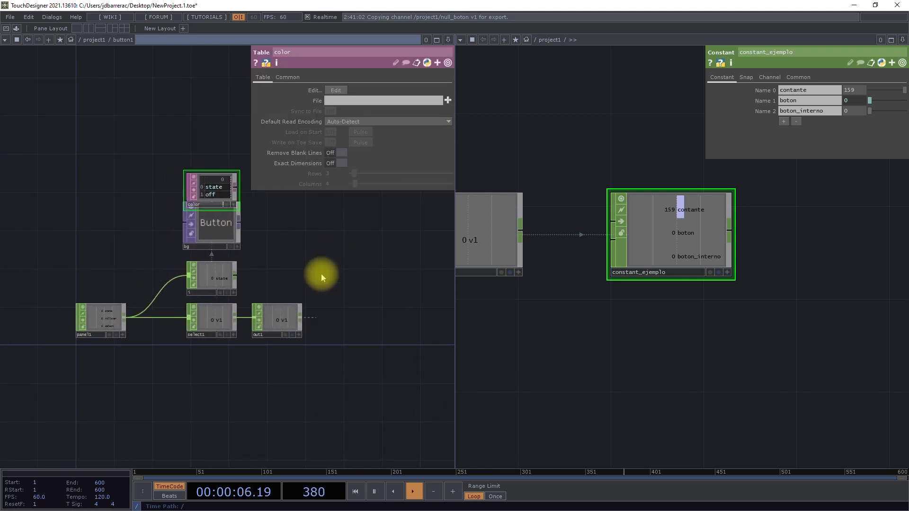
scroll(261, 332, "down", 5)
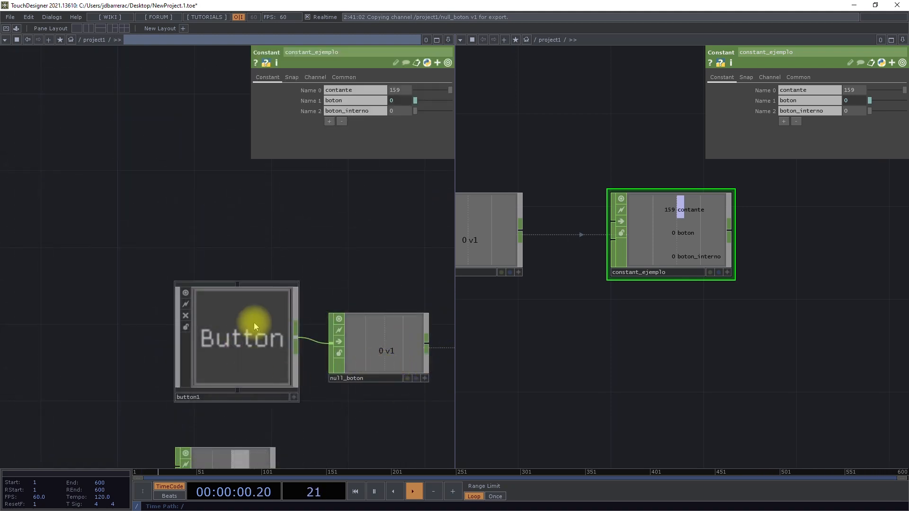
scroll(255, 331, "up", 8)
scroll(203, 348, "up", 6)
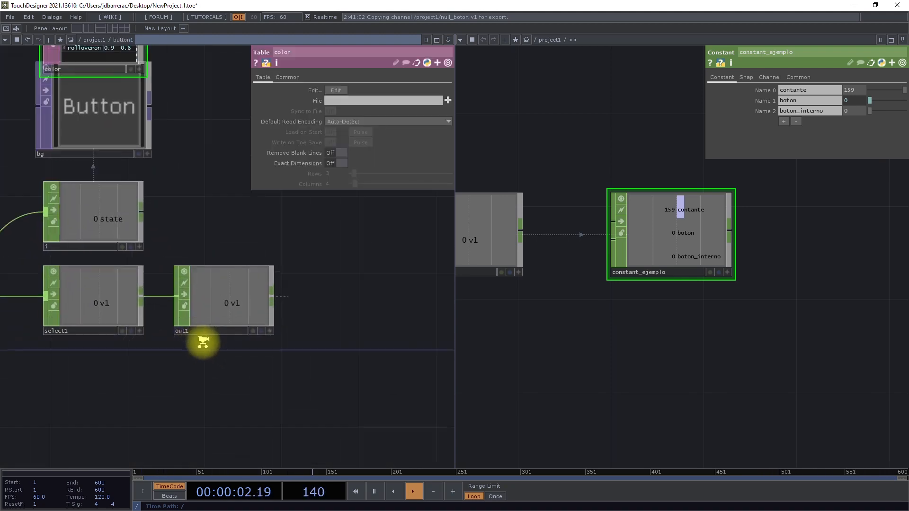
- Move the out1 node slightly away from select1 inside button1's network
left_click_drag(211, 269, 270, 263)
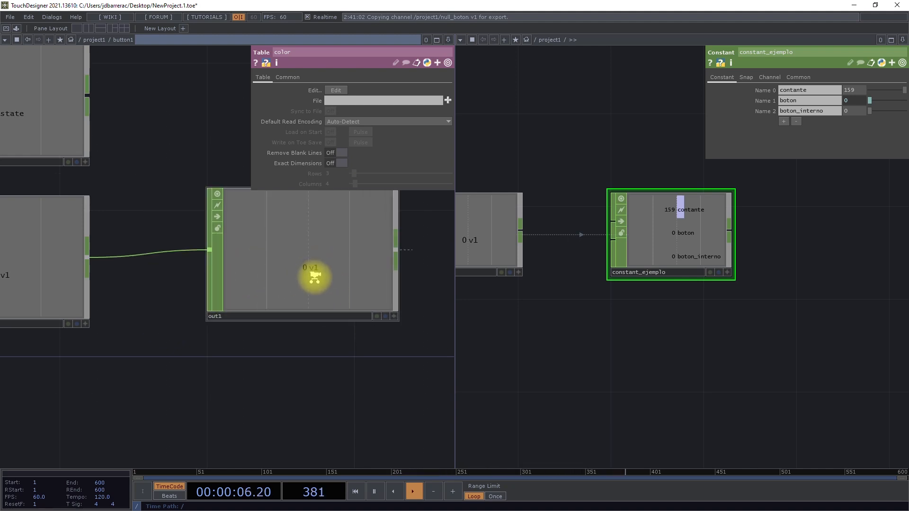
scroll(316, 277, "down", 4)
left_click_drag(227, 335, 355, 359)
left_click_drag(424, 281, 404, 322)
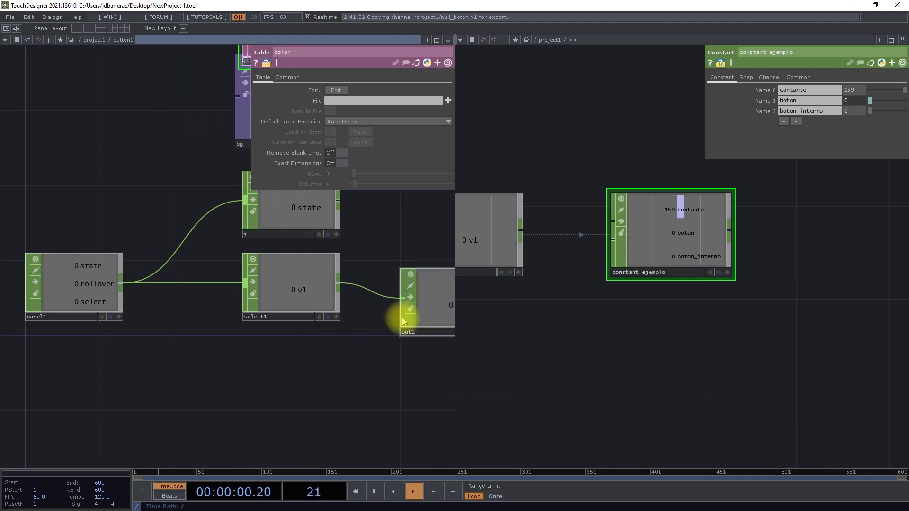
- Select select1 inside button1 and examine its channel selection and renaming parameters
left_click(274, 286)
left_click_drag(300, 346, 296, 378)
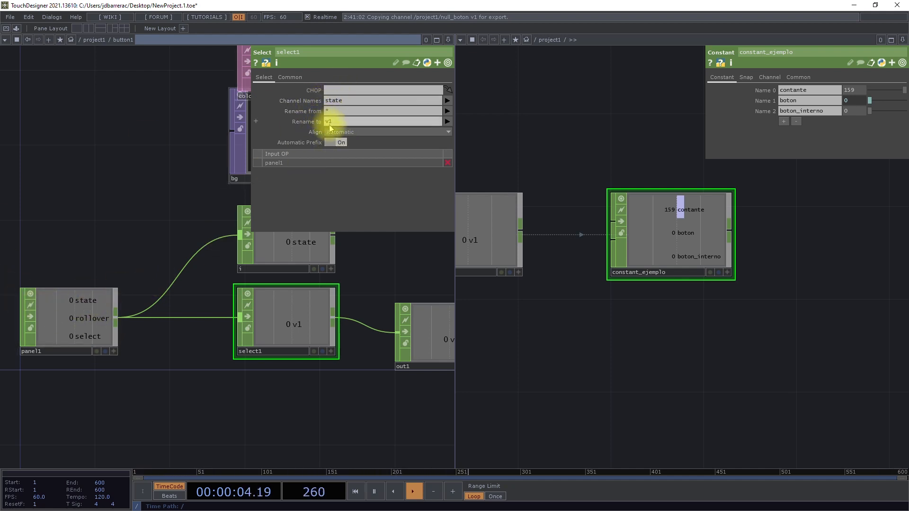
left_click_drag(370, 396, 285, 413)
scroll(286, 414, "down", 3)
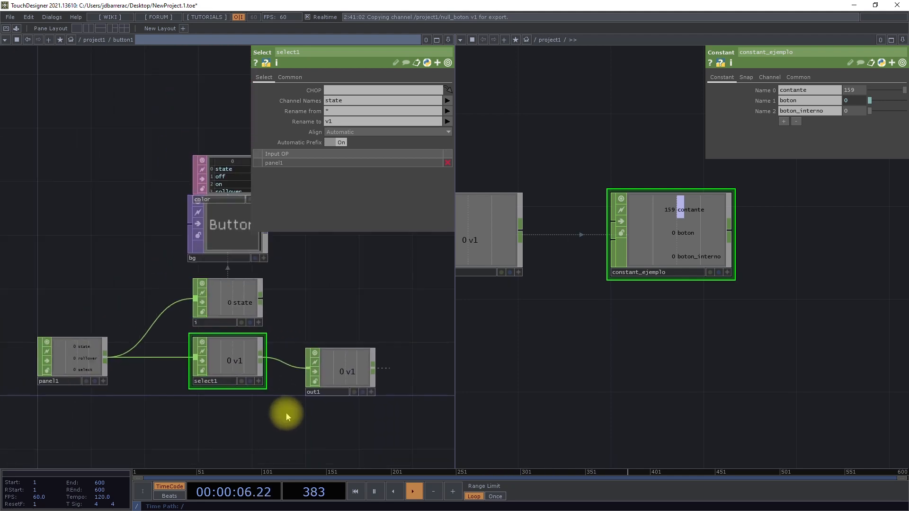
- Go out of and back into button1's internal network several times to compare both levels, ending inside it
scroll(244, 345, "down", 8)
left_click_drag(378, 388, 289, 363)
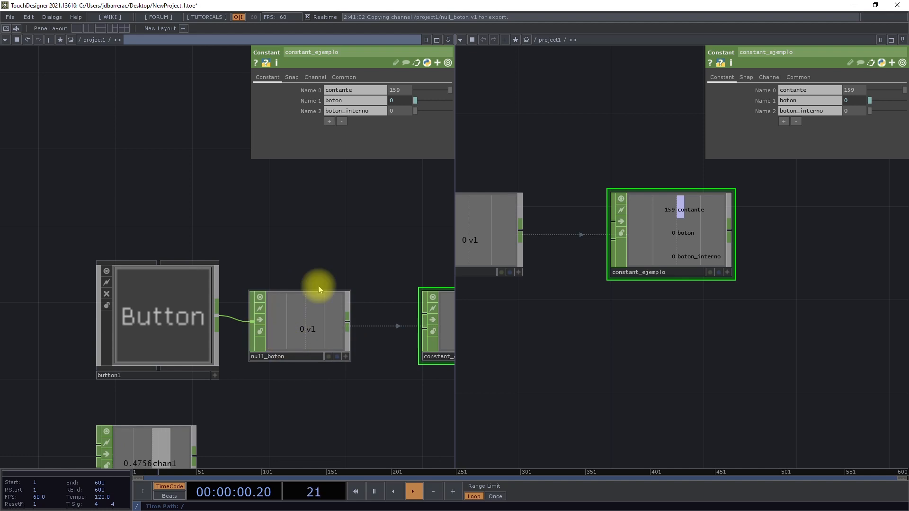
scroll(191, 341, "up", 10)
scroll(192, 340, "up", 8)
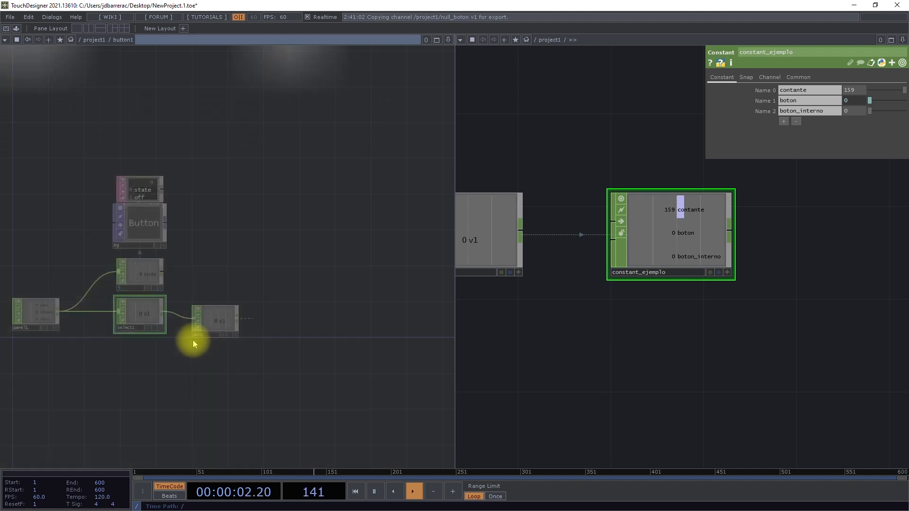
left_click_drag(257, 375, 266, 388)
scroll(265, 386, "down", 9)
scroll(263, 375, "down", 5)
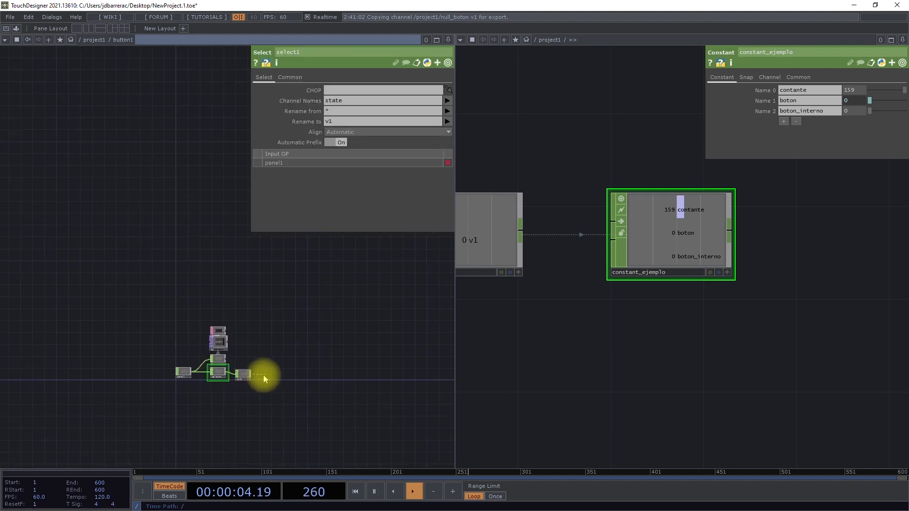
left_click_drag(375, 426, 245, 400)
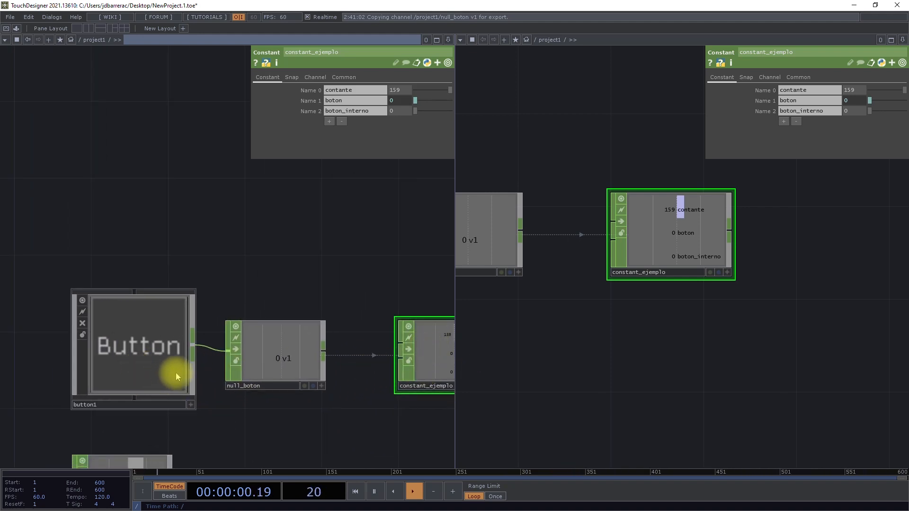
scroll(140, 360, "up", 10)
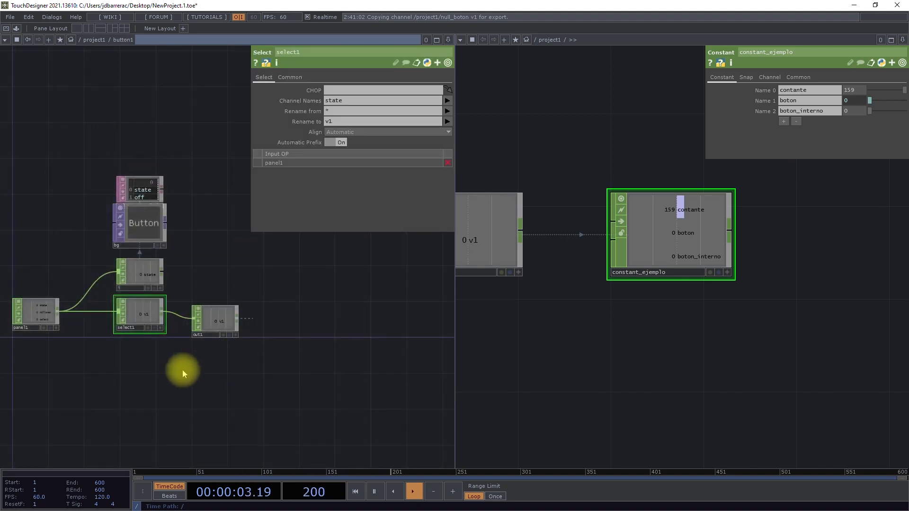
left_click_drag(184, 375, 212, 371)
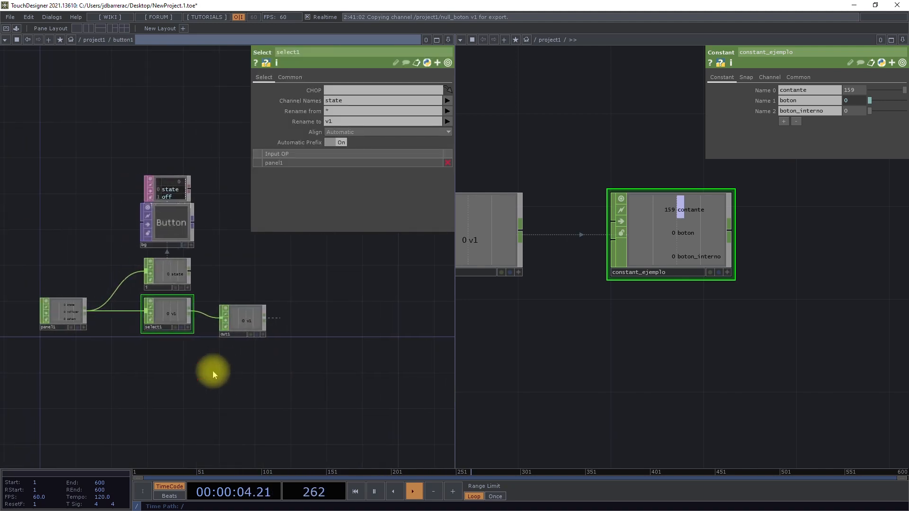
scroll(222, 380, "down", 5)
scroll(223, 378, "up", 5)
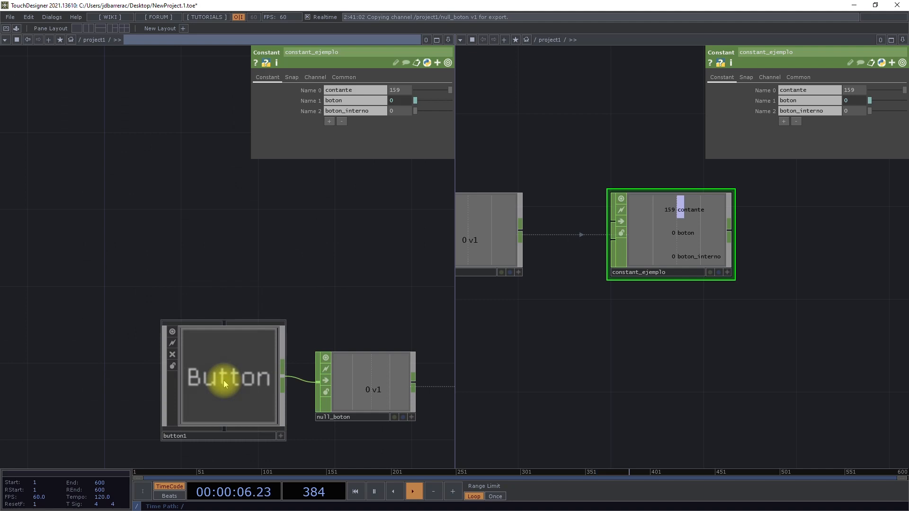
left_click_drag(318, 302, 252, 292)
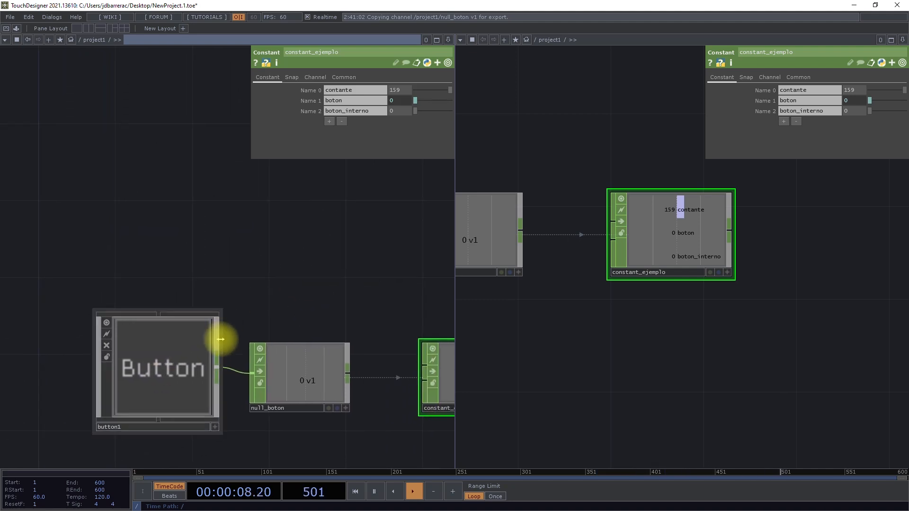
scroll(151, 387, "up", 5)
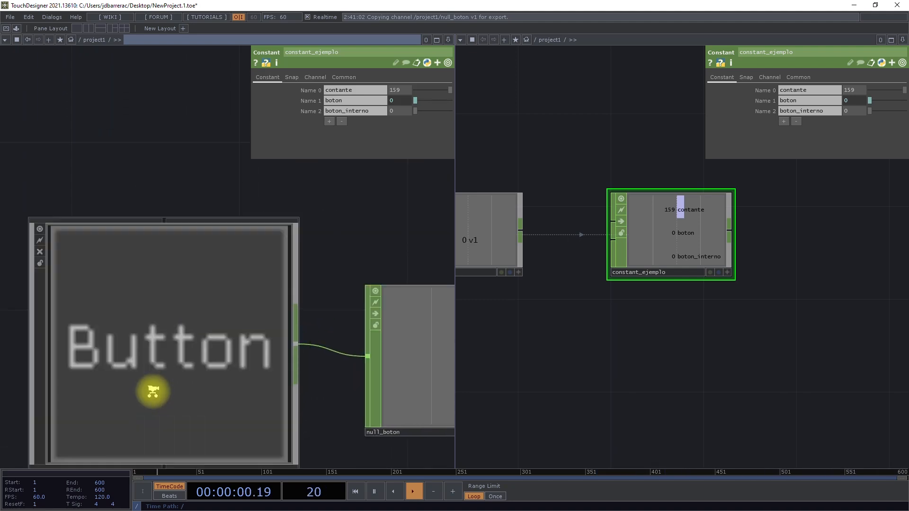
scroll(189, 320, "up", 4)
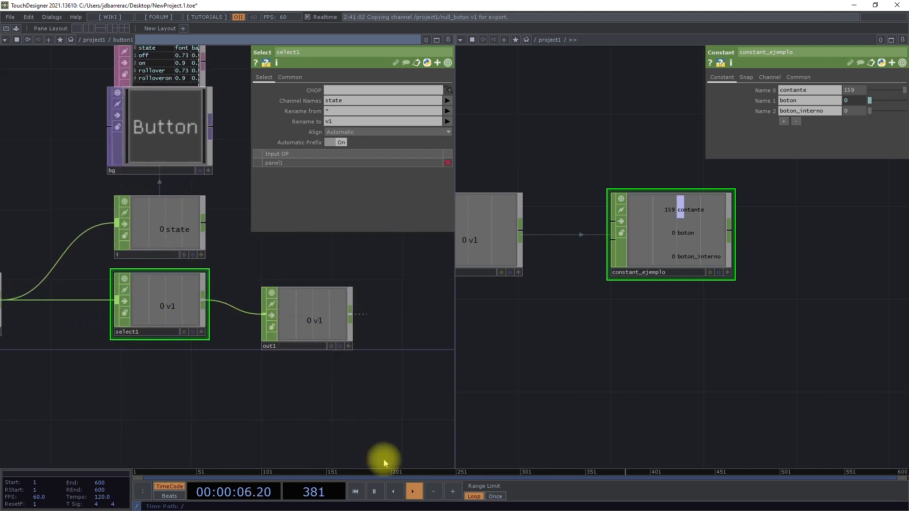
- Go up to the project network to view null_boton and button1, and re-enter button1's network with out1 in view
scroll(297, 358, "down", 8)
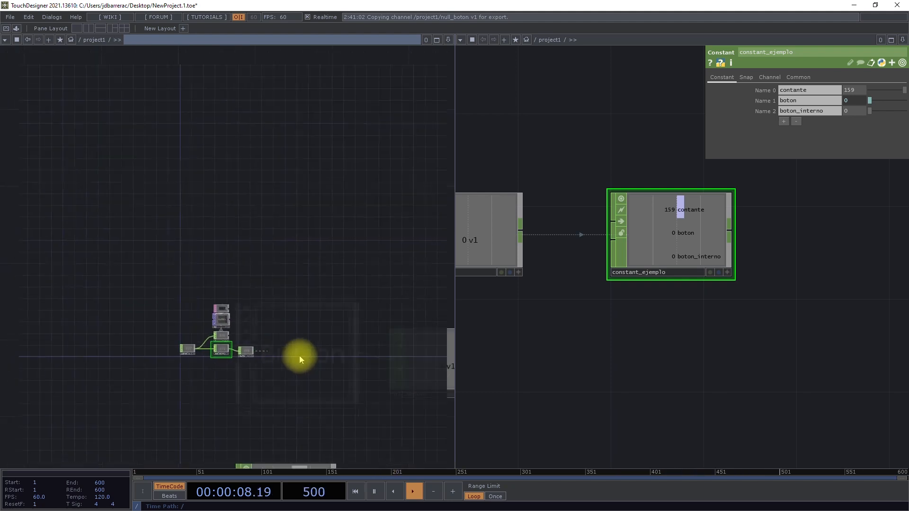
left_click_drag(403, 423, 212, 405)
left_click(296, 376)
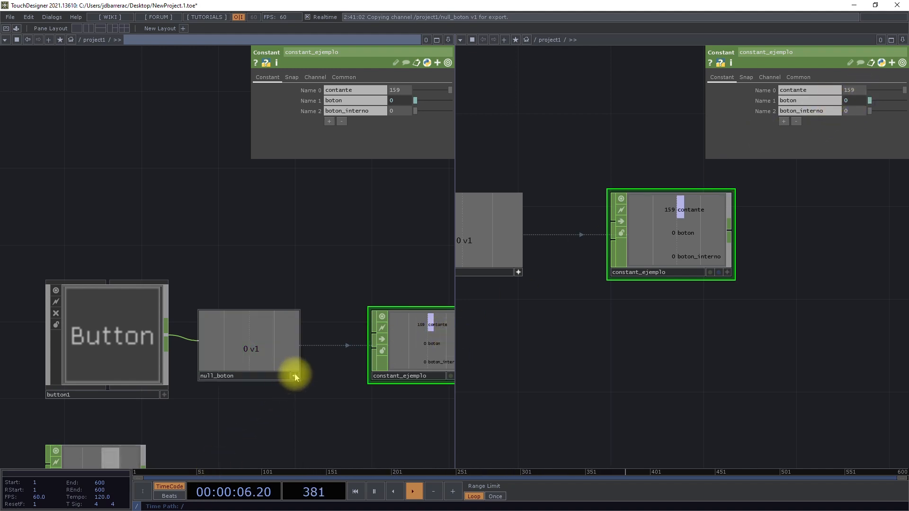
left_click(97, 338)
scroll(99, 340, "up", 8)
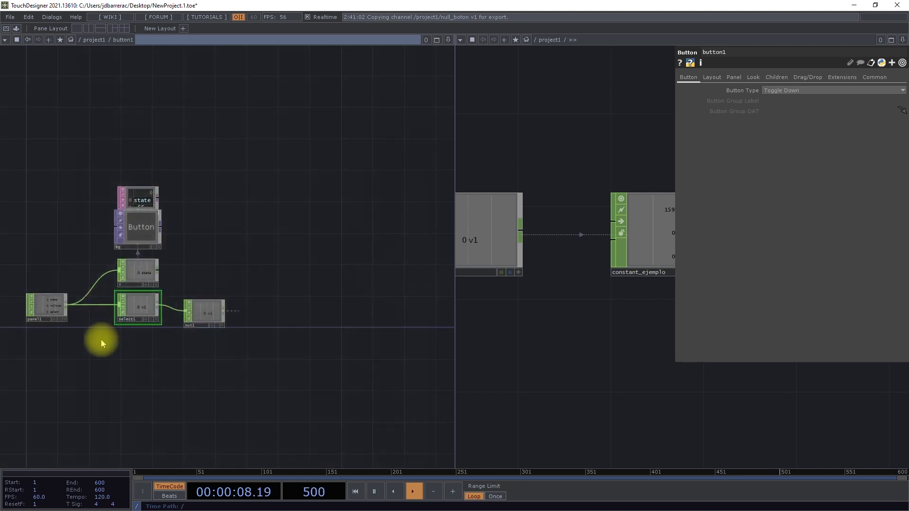
left_click_drag(240, 372, 256, 379)
scroll(142, 309, "up", 5)
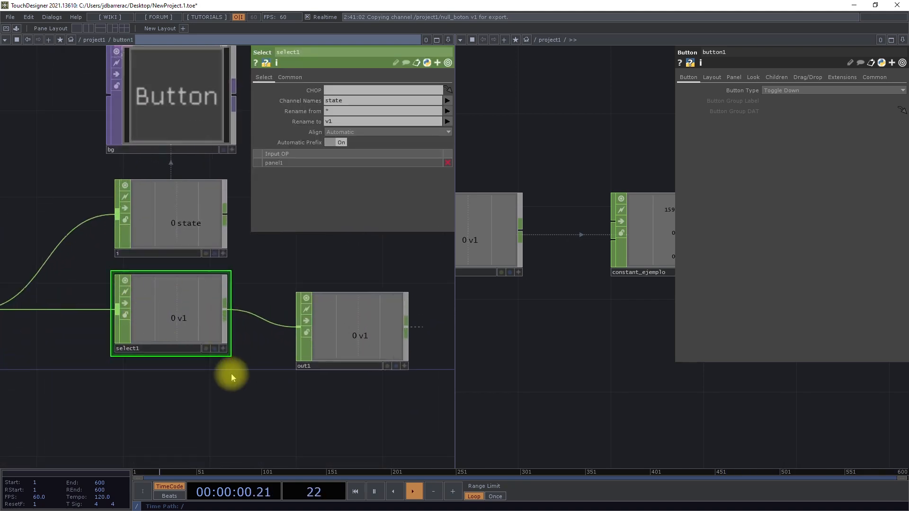
- Activate out1's viewer inside button1 and link its v1 channel to constant_ejemplo's boton_interno value as a CHOP reference
left_click(379, 387)
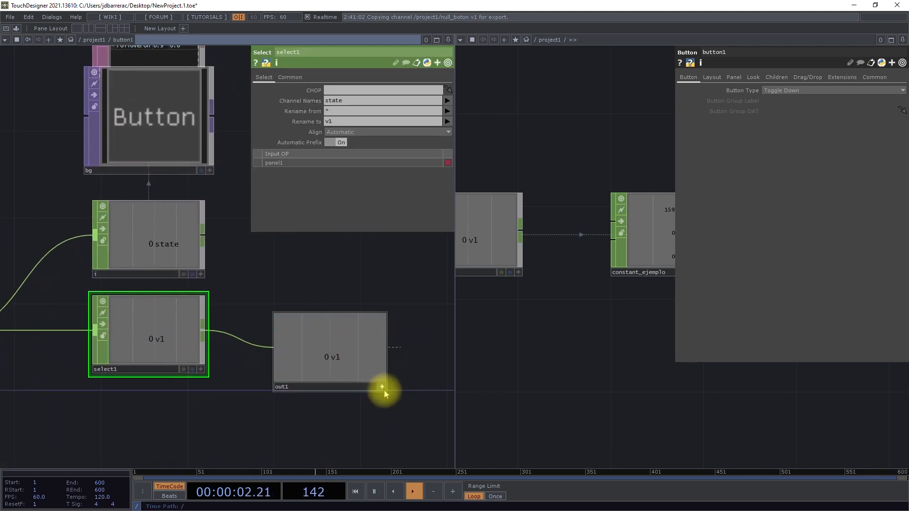
left_click(651, 224)
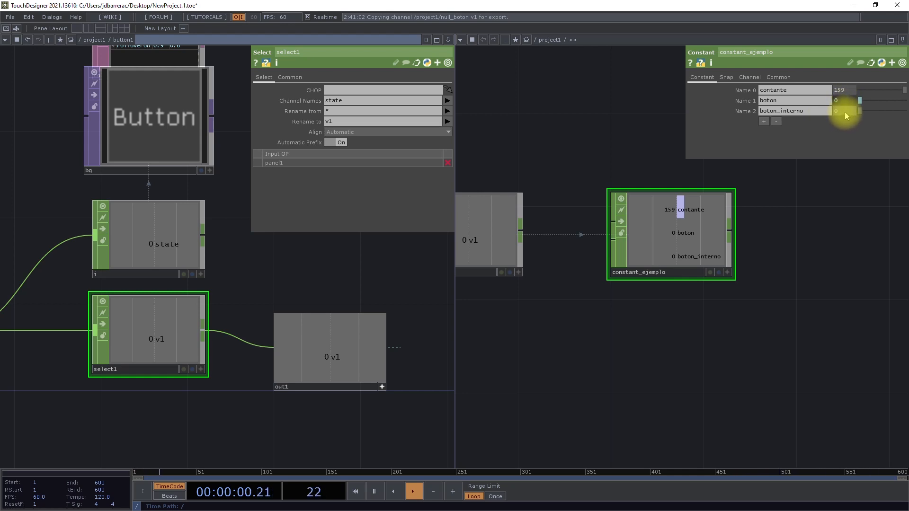
left_click_drag(335, 351, 852, 105)
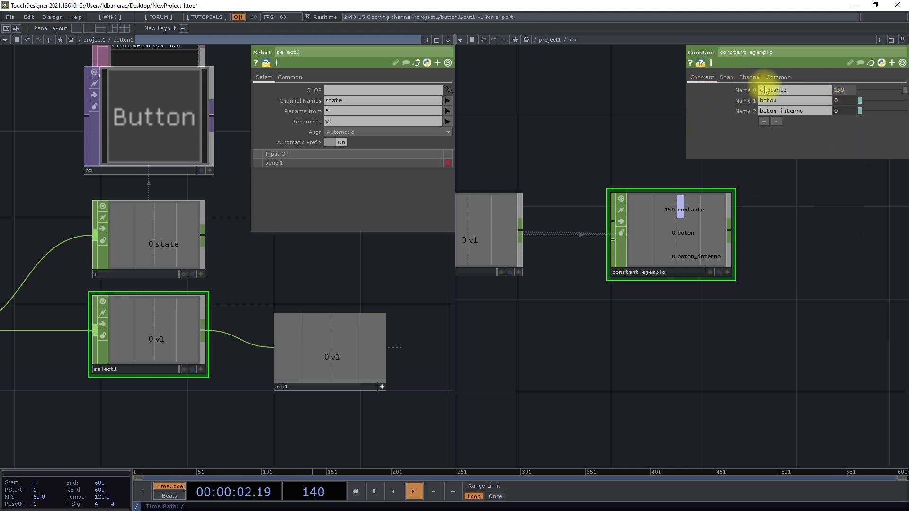
- Expand constant_ejemplo's parameters to show their expressions, and bring the first pane up to the project network
left_click(892, 63)
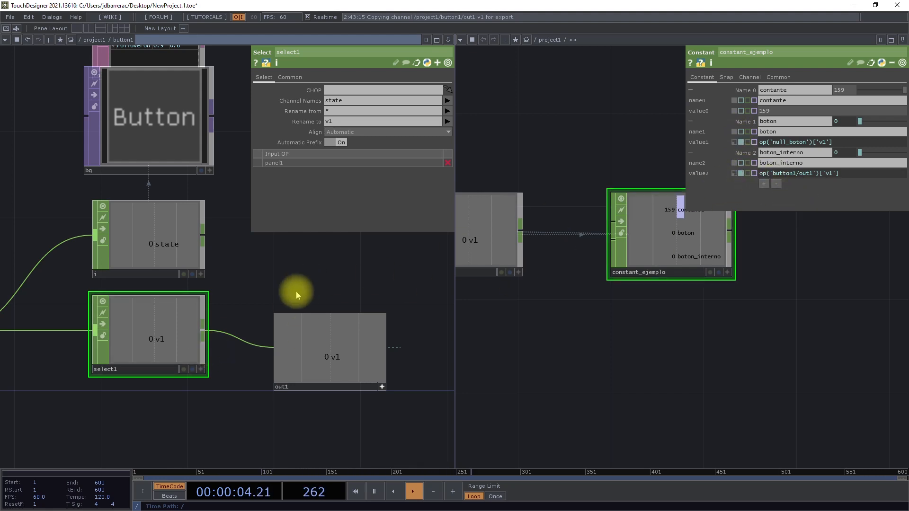
scroll(298, 296, "down", 6)
left_click_drag(399, 274, 336, 275)
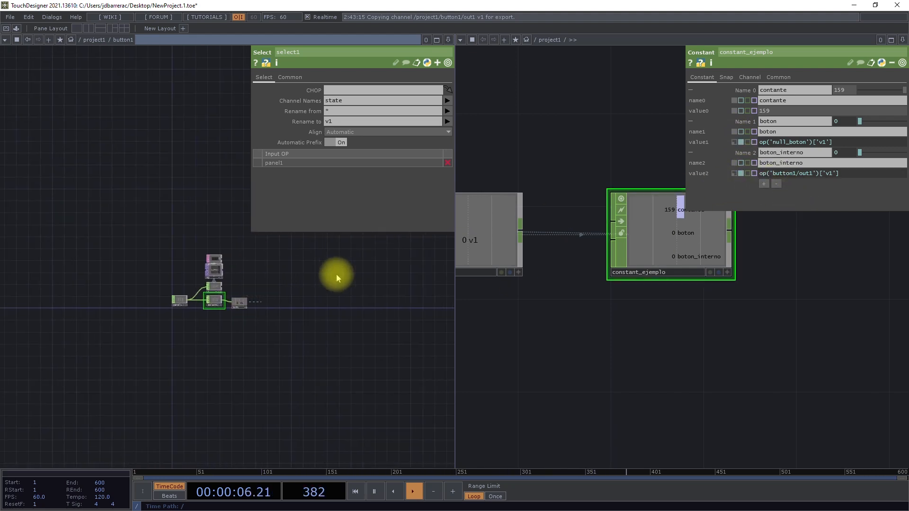
key("u")
left_click_drag(289, 380, 149, 380)
left_click_drag(387, 383, 269, 387)
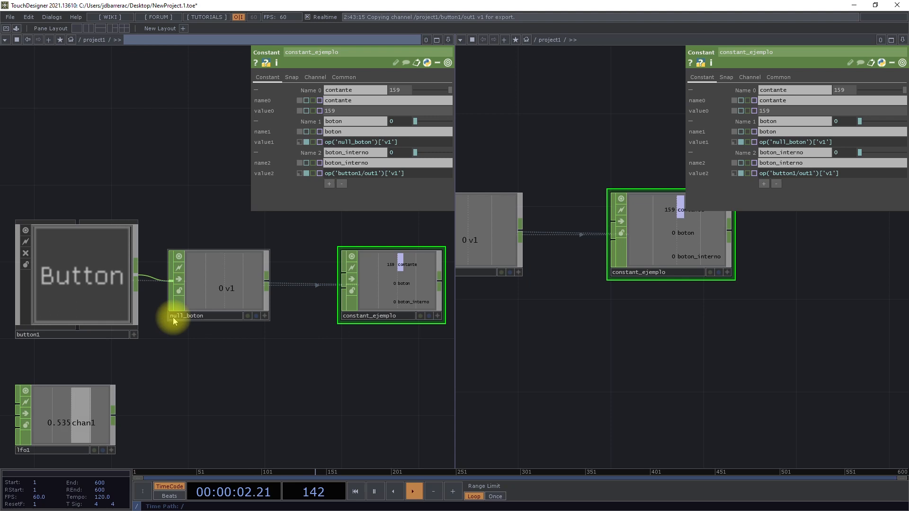
- Compare null_boton and button1's internal out1 with the reference expressions of boton and boton_interno, ending inside button1
scroll(179, 327, "up", 4)
scroll(164, 388, "up", 2)
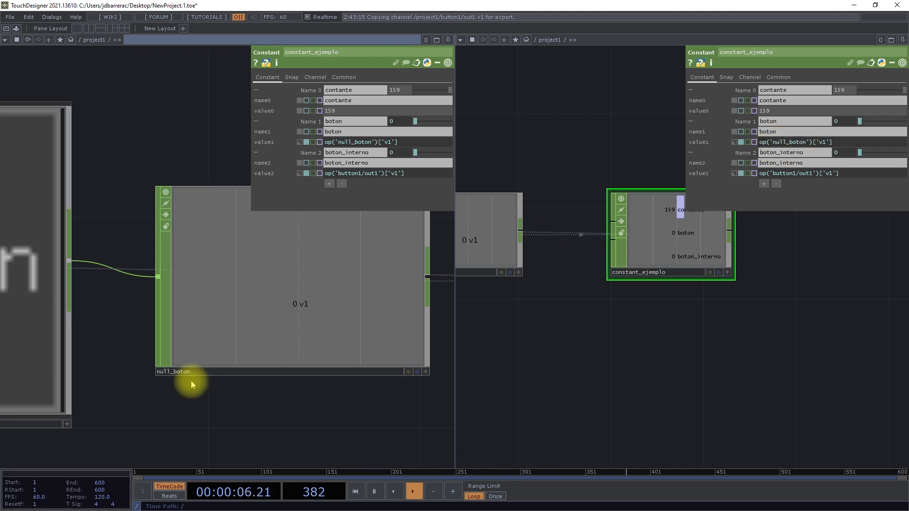
left_click_drag(397, 416, 298, 414)
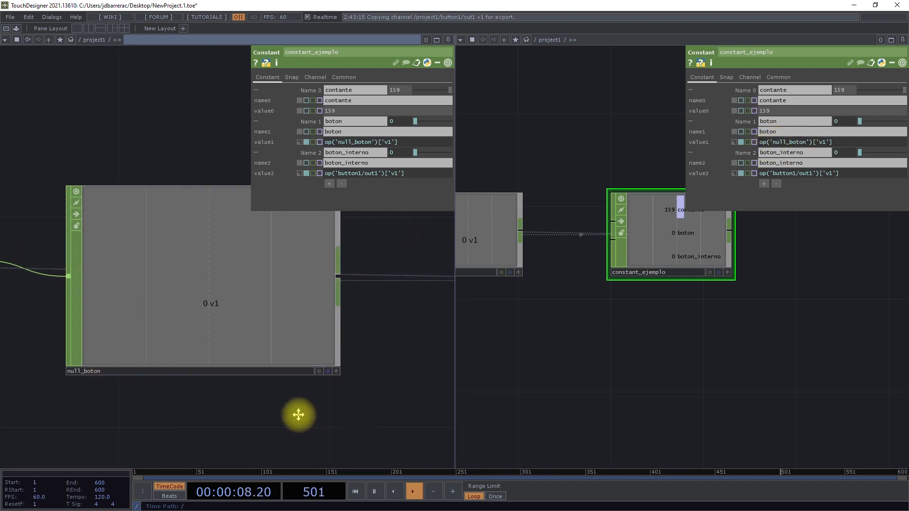
left_click_drag(420, 345, 184, 351)
scroll(185, 350, "down", 2)
left_click_drag(412, 410, 298, 415)
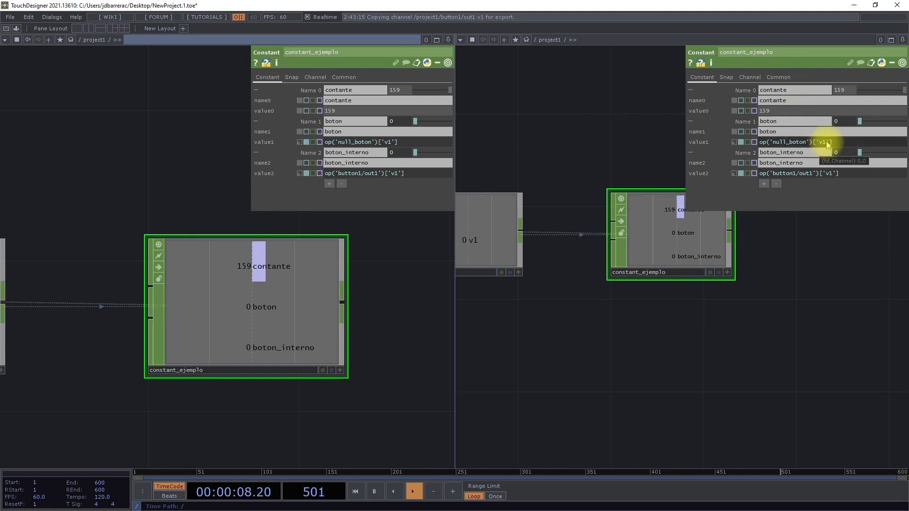
scroll(308, 367, "down", 3)
scroll(167, 335, "up", 3)
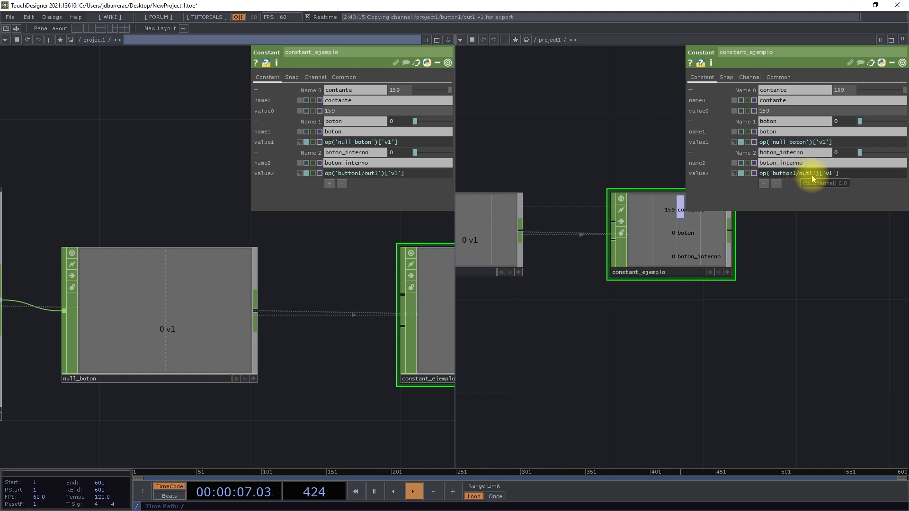
scroll(383, 286, "down", 3)
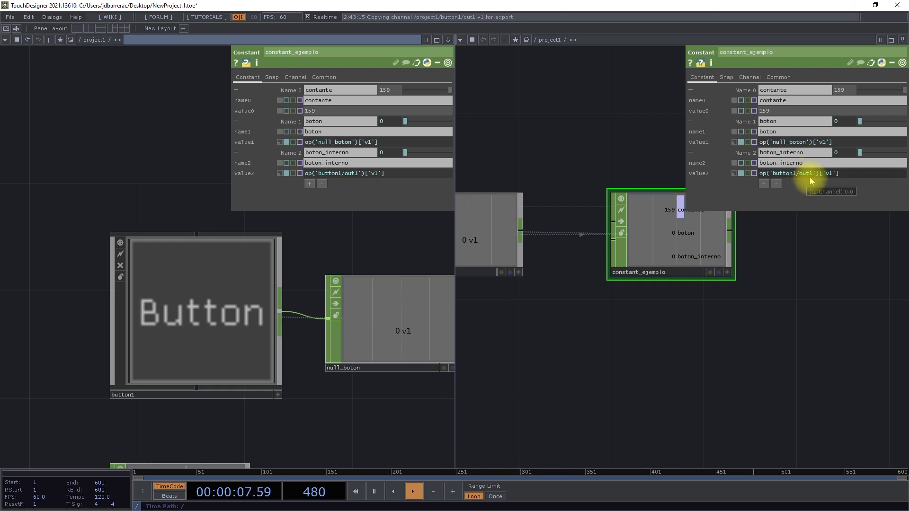
scroll(251, 335, "up", 5)
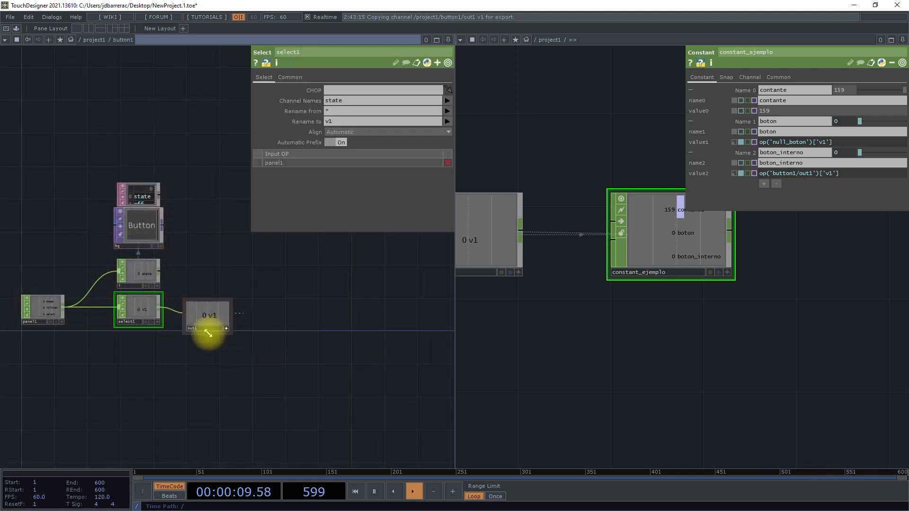
scroll(209, 333, "up", 5)
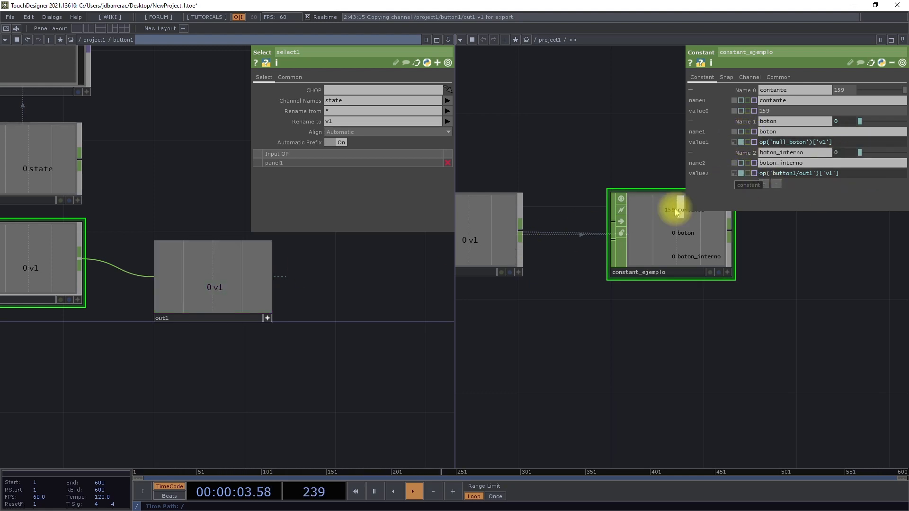
left_click_drag(343, 266, 368, 311)
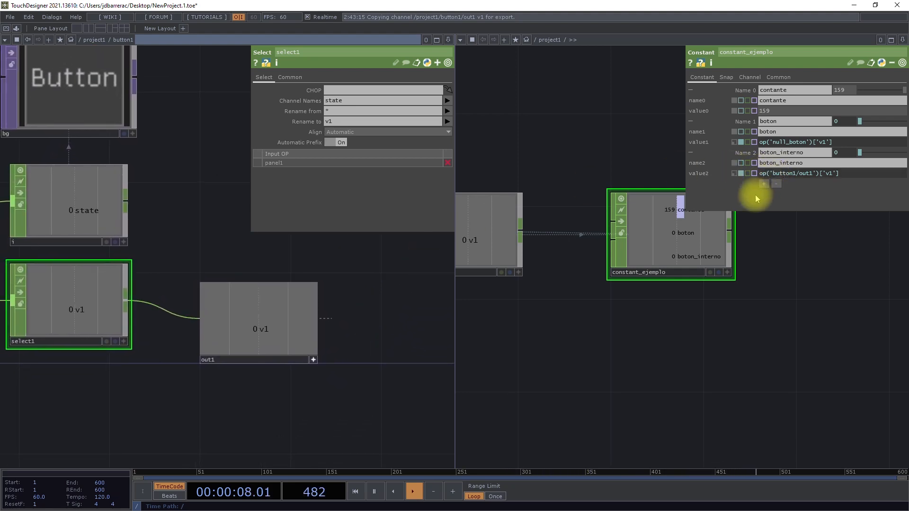
- Switch the boton_interno value to constant mode and back to its expression mode
left_click(734, 174)
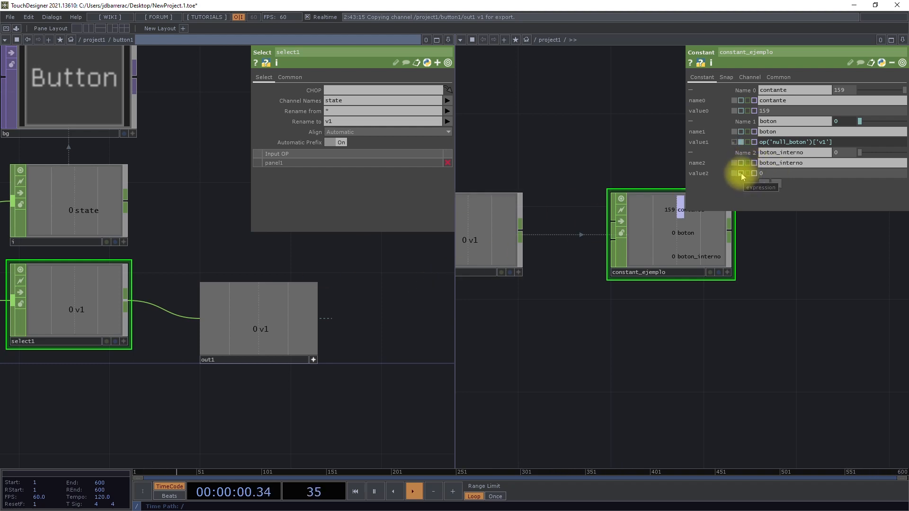
left_click(741, 174)
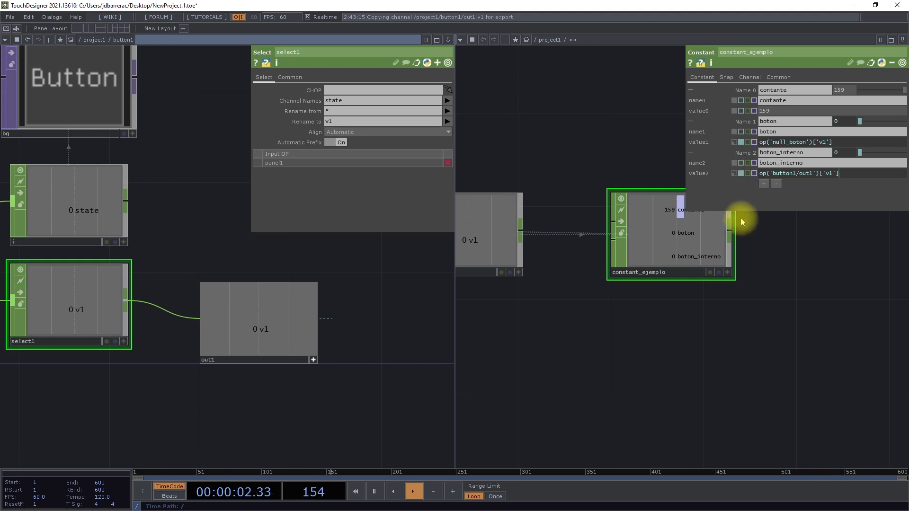
- Add a fourth channel to constant_ejemplo and name it boton_interno_exportar
left_click(764, 185)
left_click(789, 188)
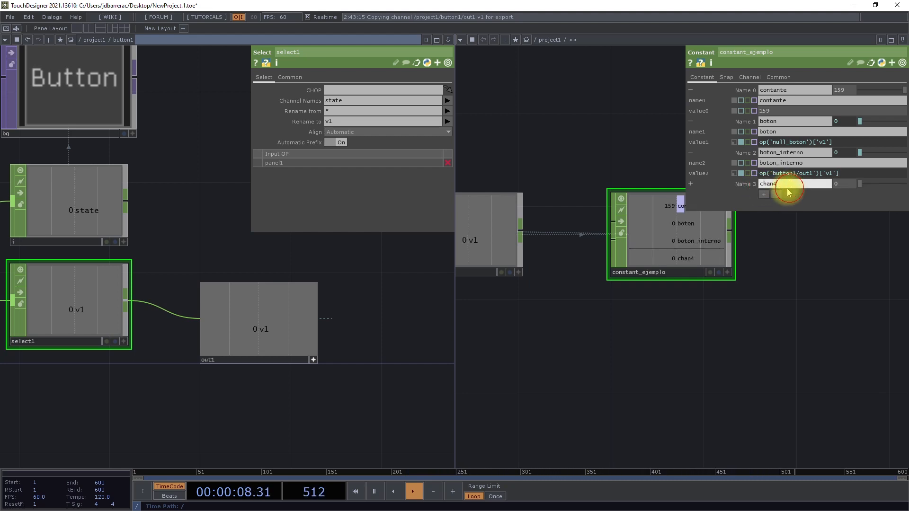
double_click(793, 187)
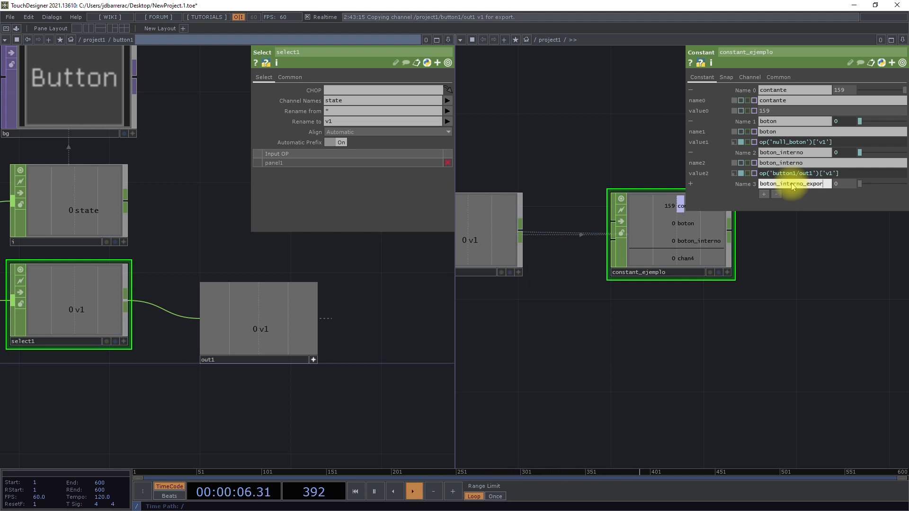
key("Return")
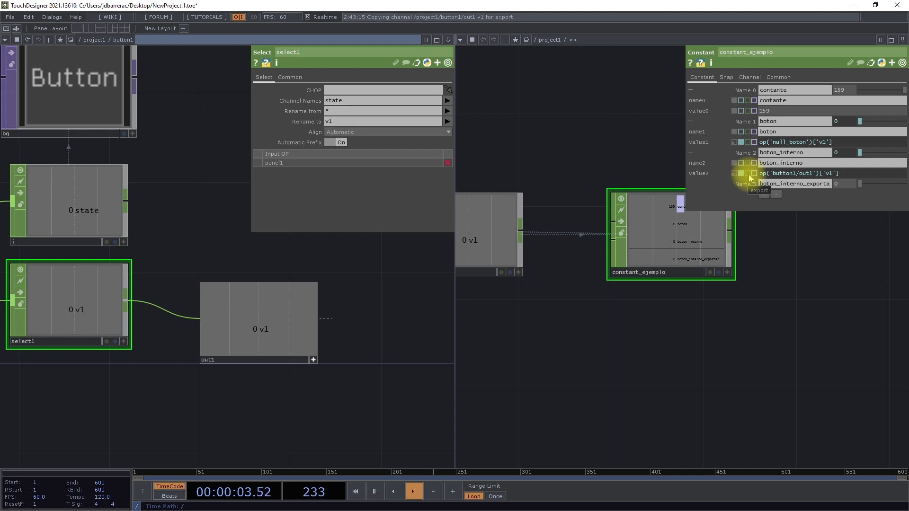
left_click(763, 194)
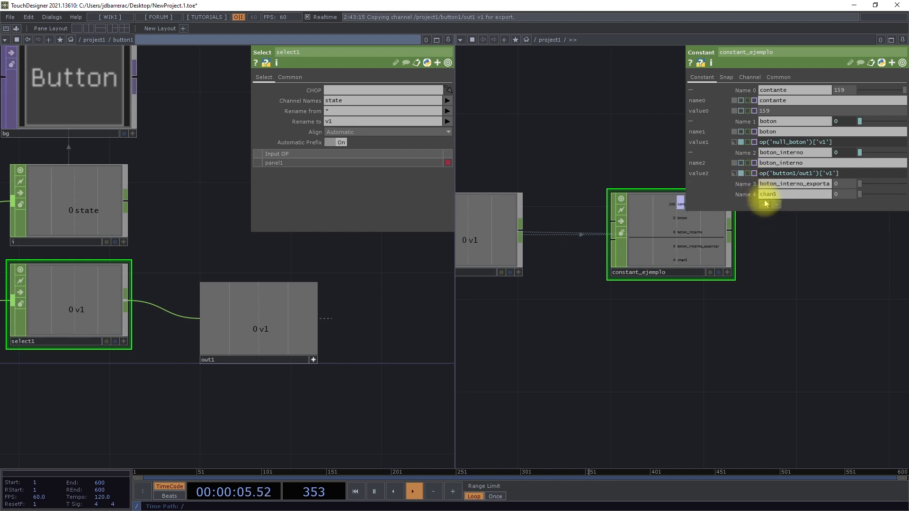
key("ctrl+z")
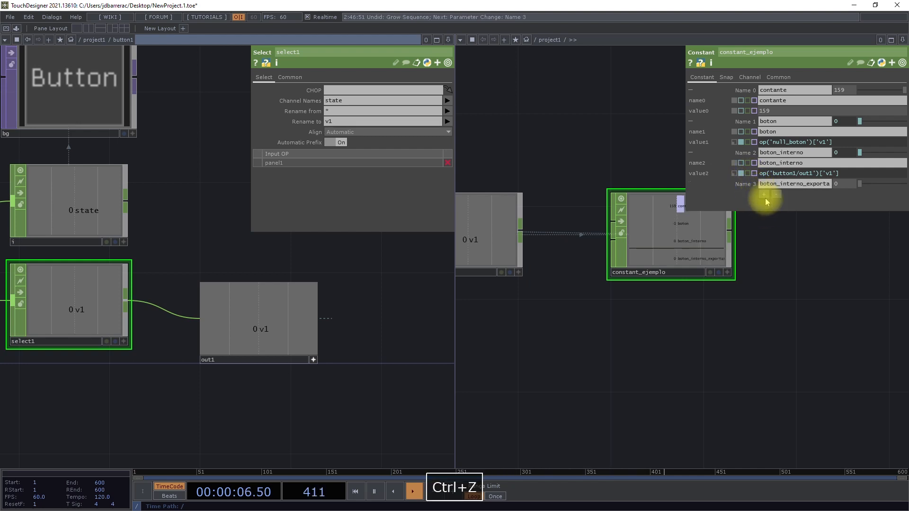
- Expand the boton_interno_exportar parameter and feed its value from out1's v1 channel using Export CHOP
left_click(702, 185)
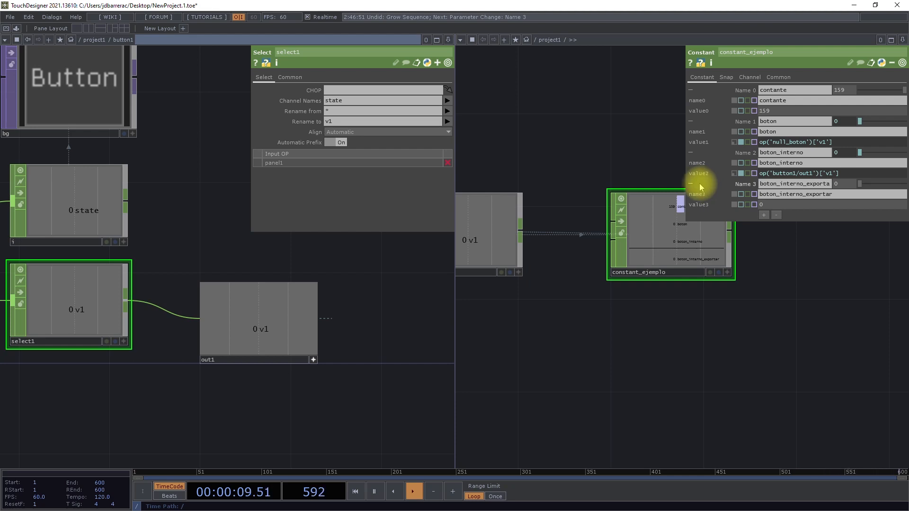
left_click_drag(237, 339, 784, 206)
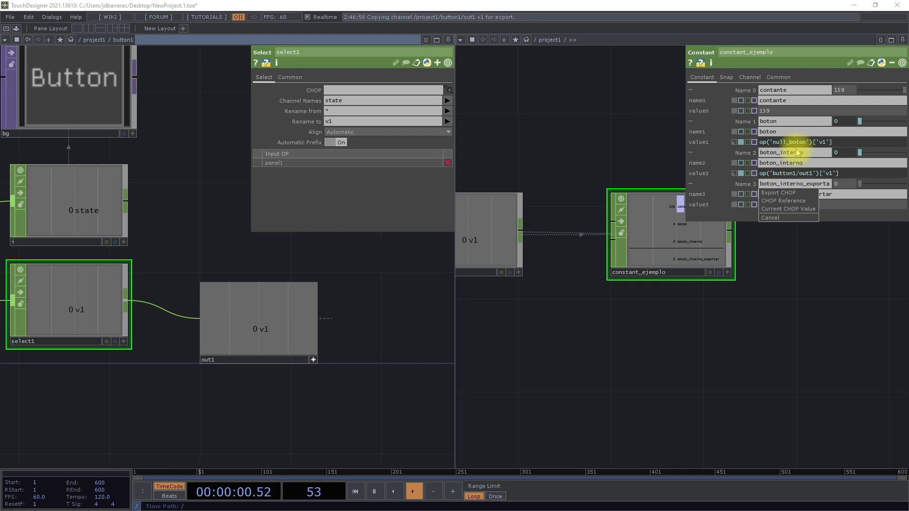
left_click(794, 194)
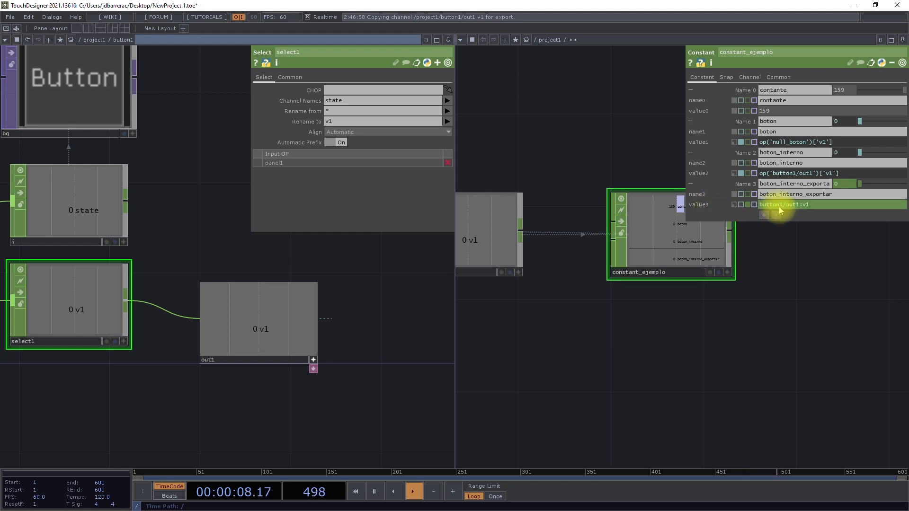
- Examine the export path of boton_interno_exportar against the reference expressions of boton_interno and boton
left_click(823, 204)
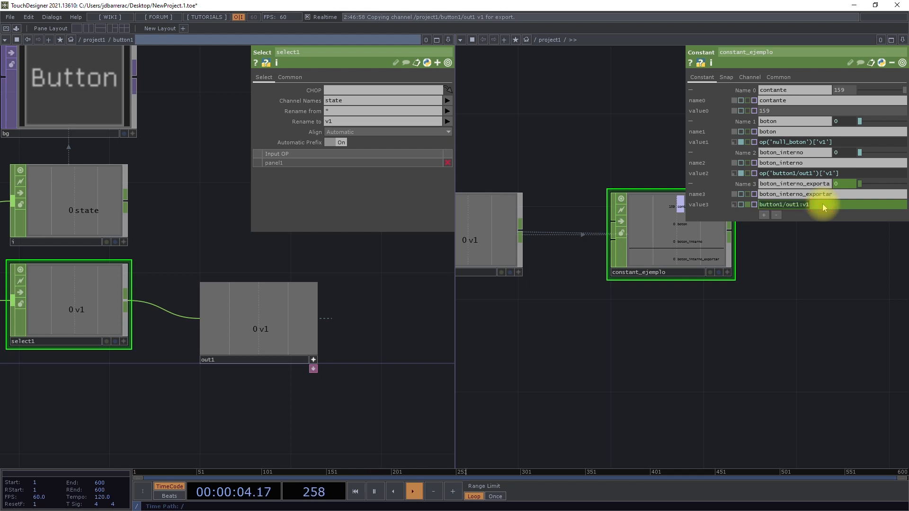
left_click(860, 174)
left_click(848, 143)
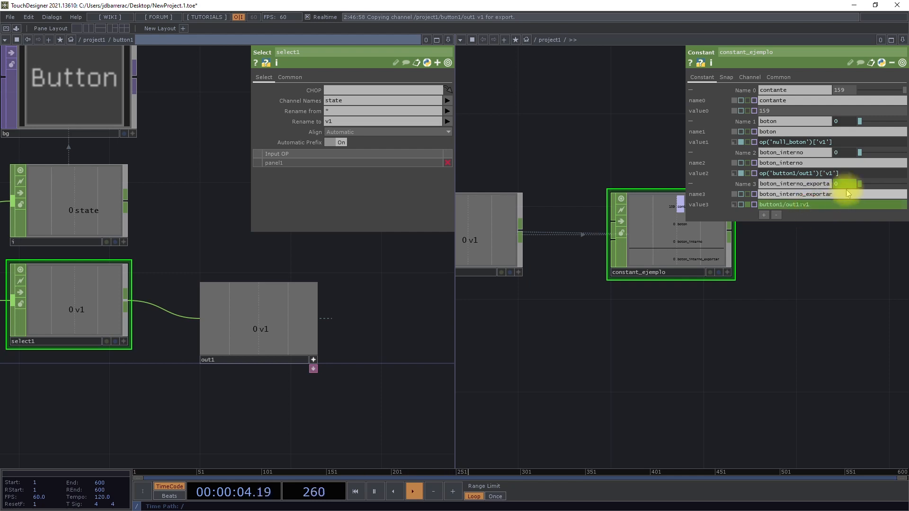
left_click(812, 206)
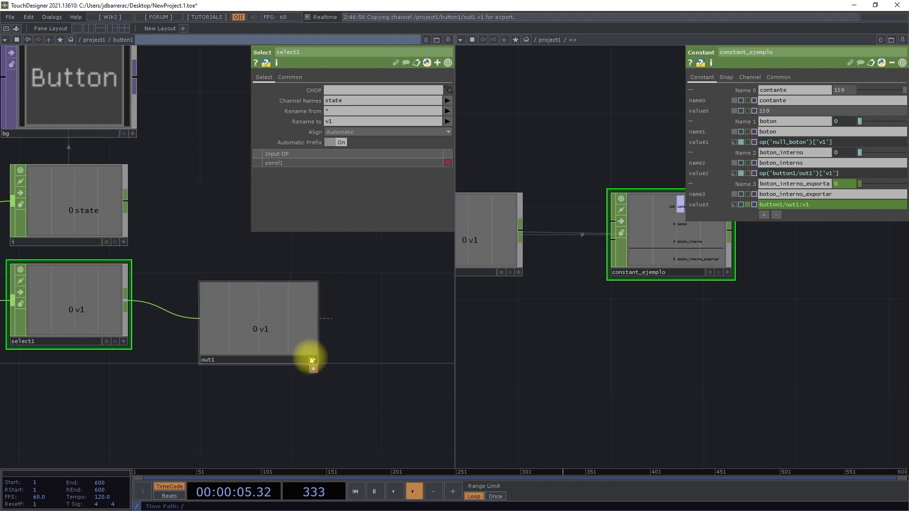
- Return to the project network, make button1's viewer active and toggle the button several times to test constant_ejemplo's linked channels
scroll(322, 381, "down", 5)
scroll(325, 377, "down", 5)
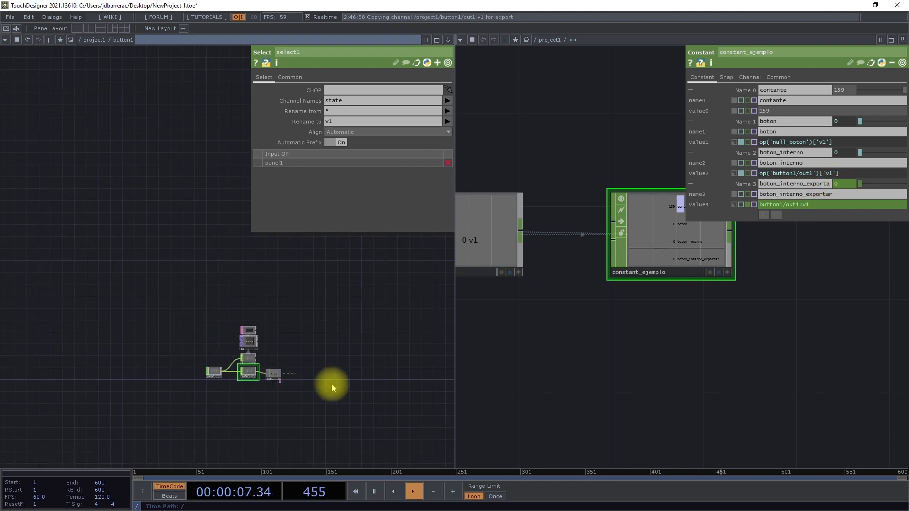
left_click_drag(249, 376, 135, 312)
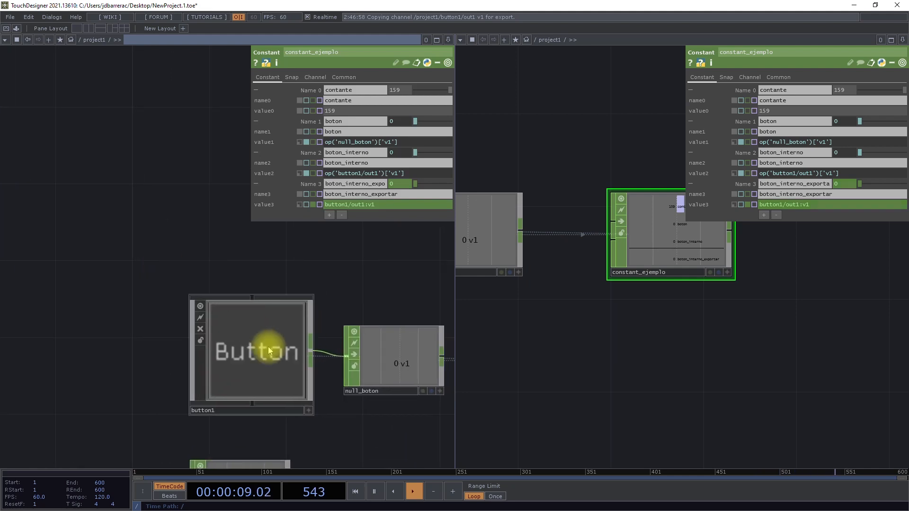
left_click(308, 411)
left_click_drag(348, 427, 192, 318)
left_click(157, 285)
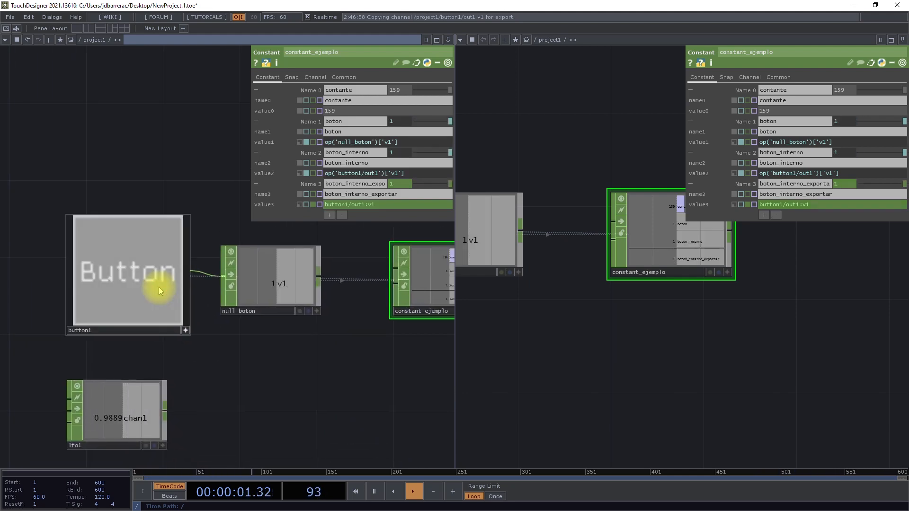
left_click(159, 287)
left_click(159, 288)
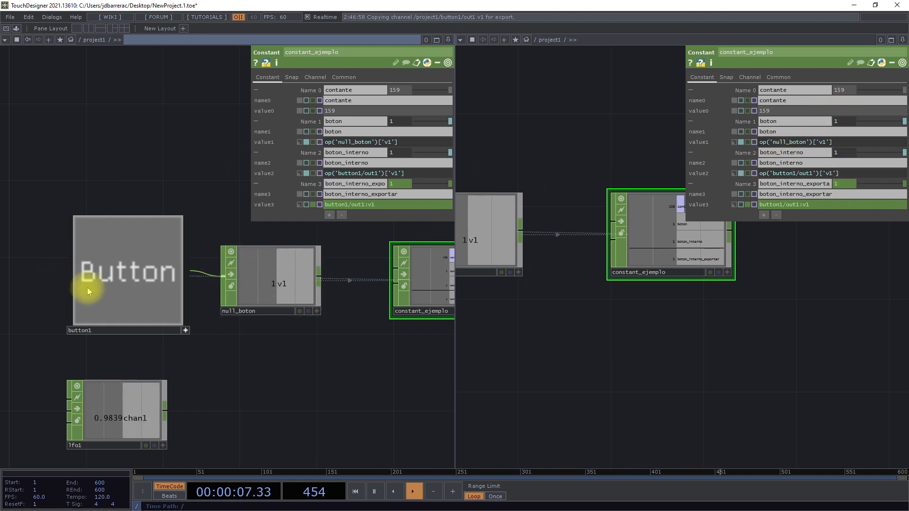
- Toggle button1 repeatedly to compare how the referenced and exported channels of constant_ejemplo respond
left_click(105, 287)
left_click(117, 291)
left_click(117, 290)
left_click(117, 291)
left_click(117, 290)
left_click(117, 291)
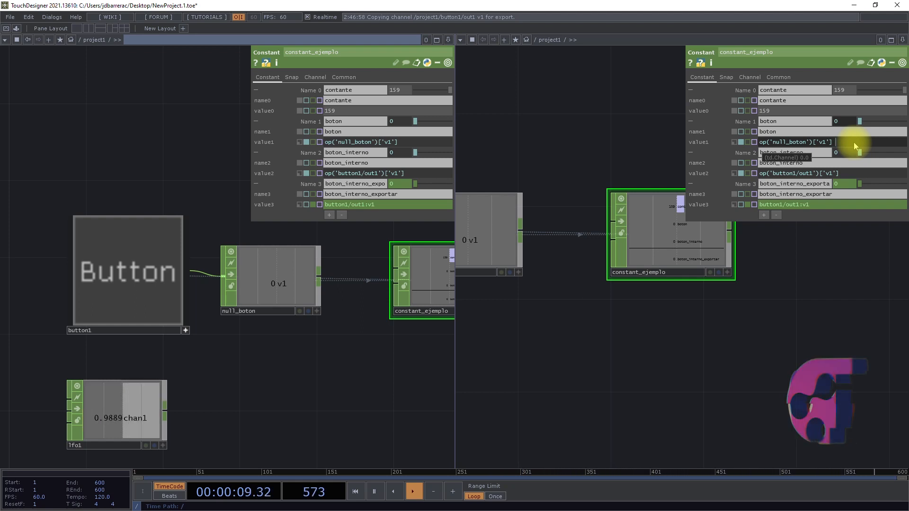
- Extend the boton channel's expression to op('null_boton')['v1'] + 2 and toggle button1 to test it
type("+")
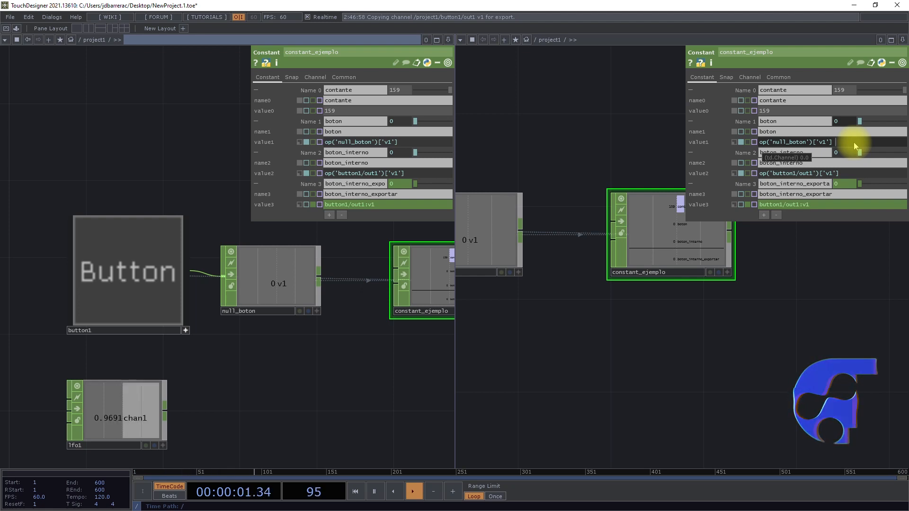
type(" 2")
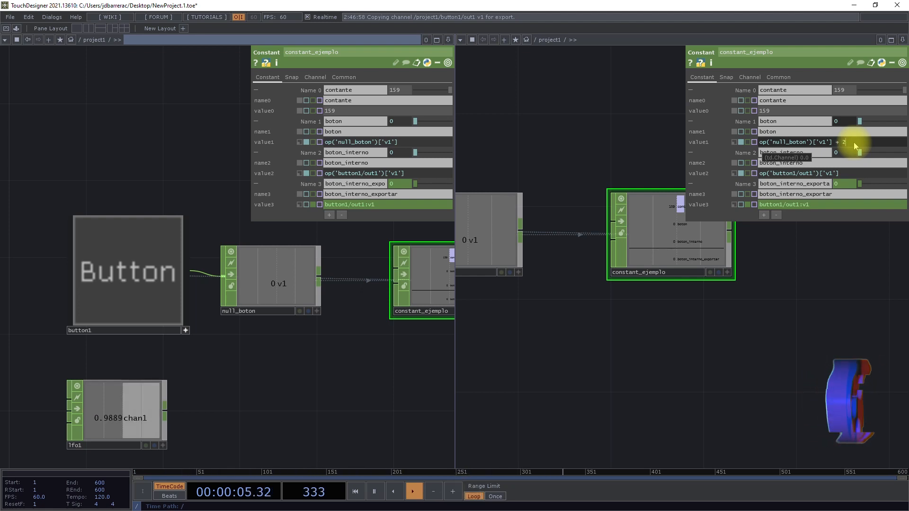
key("Return")
left_click(81, 248)
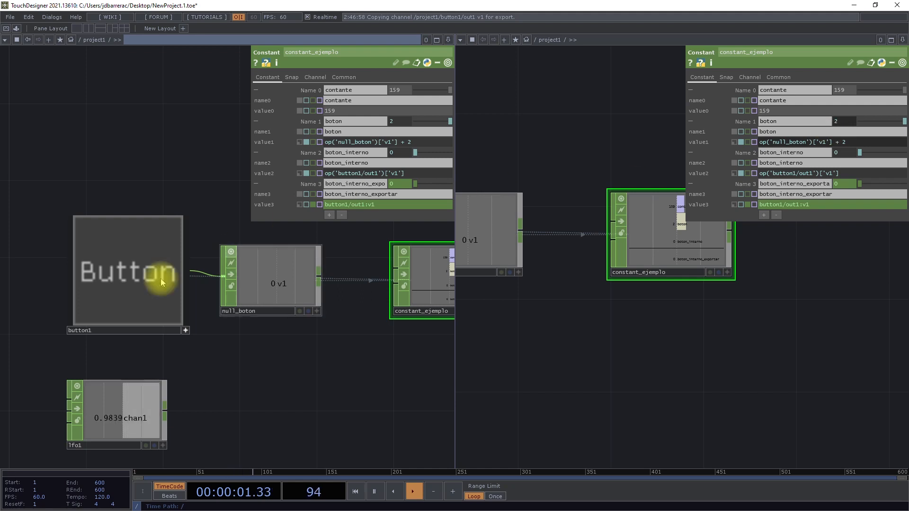
left_click(102, 267)
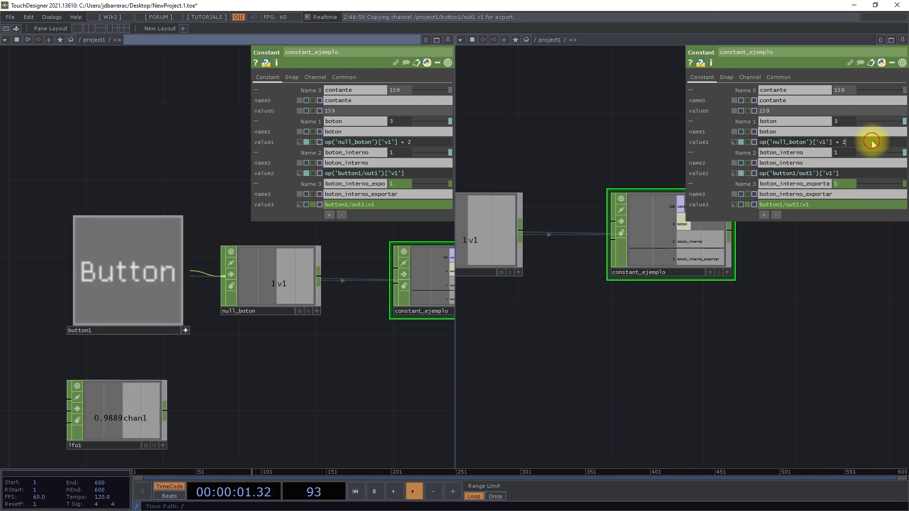
- Change the boton channel's expression to op('null_boton')['v1'] / 2 and toggle button1 to test it
left_click(840, 143)
key("BackSpace")
type("/")
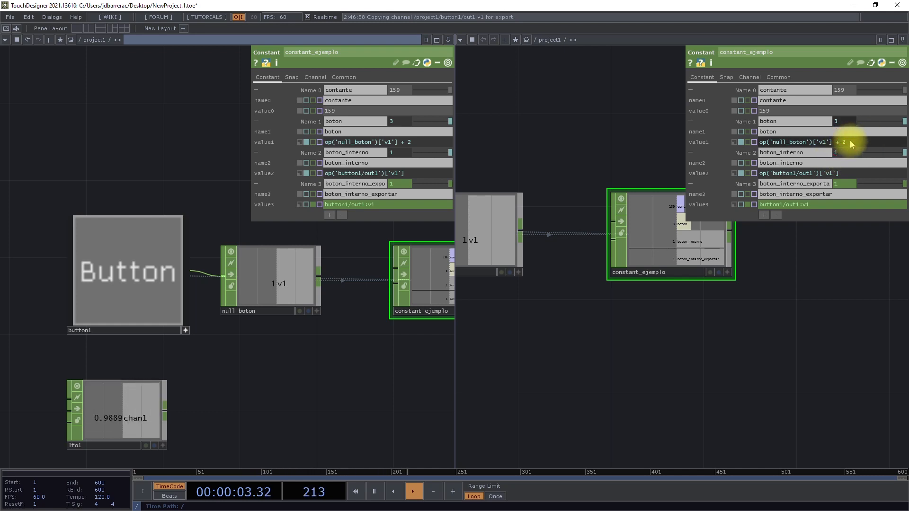
key("Return")
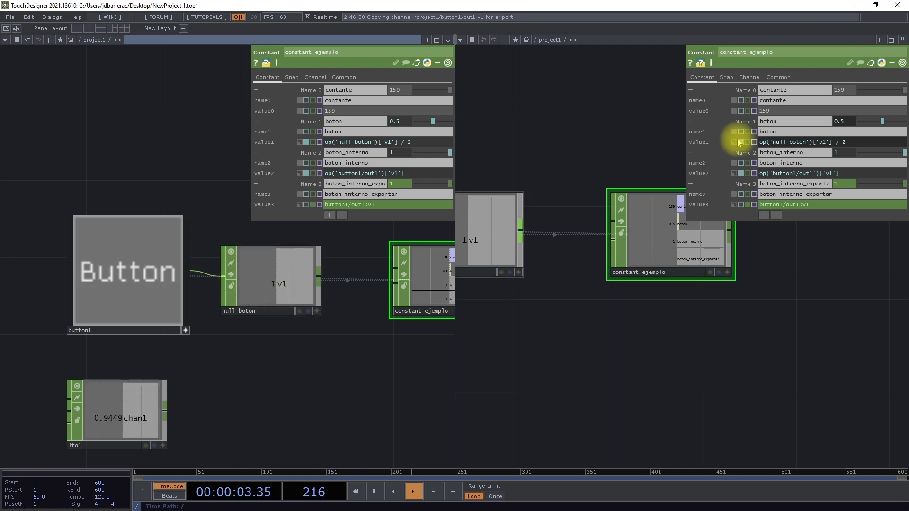
left_click(139, 276)
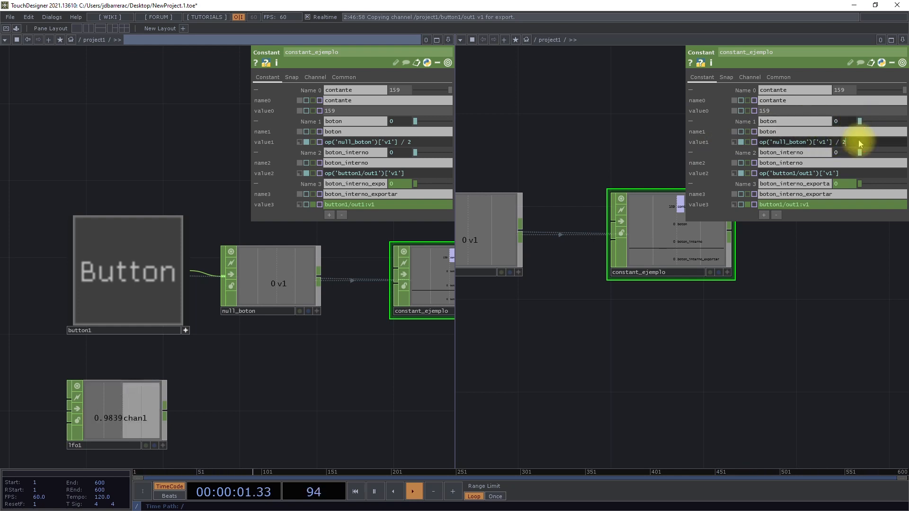
- Toggle button1 on and off to compare the halved boton channel with boton_interno and boton_interno_exportar
left_click_drag(786, 368, 789, 368)
middle_click_drag(541, 403, 471, 357)
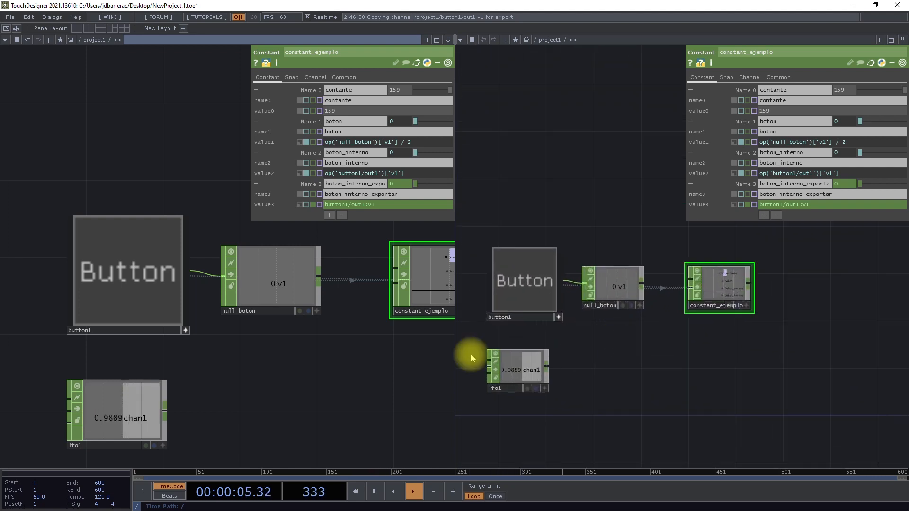
left_click_drag(282, 375, 255, 374)
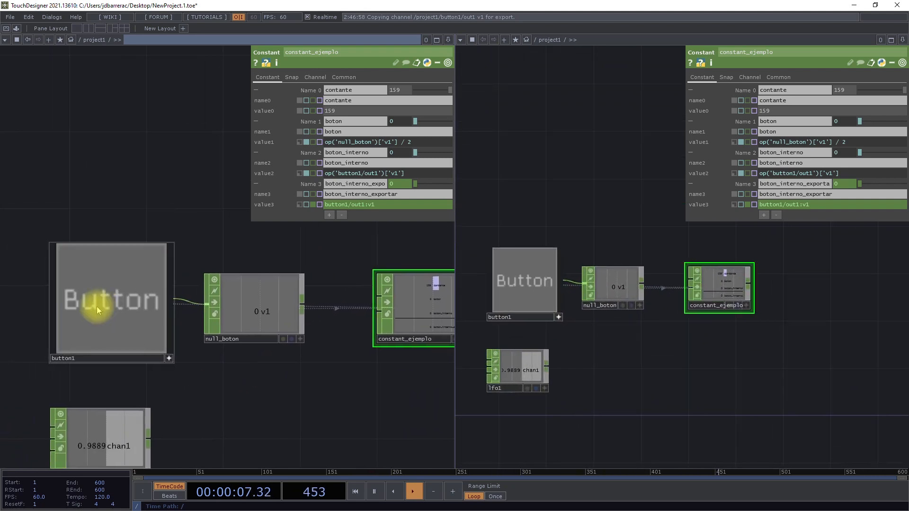
left_click(100, 303)
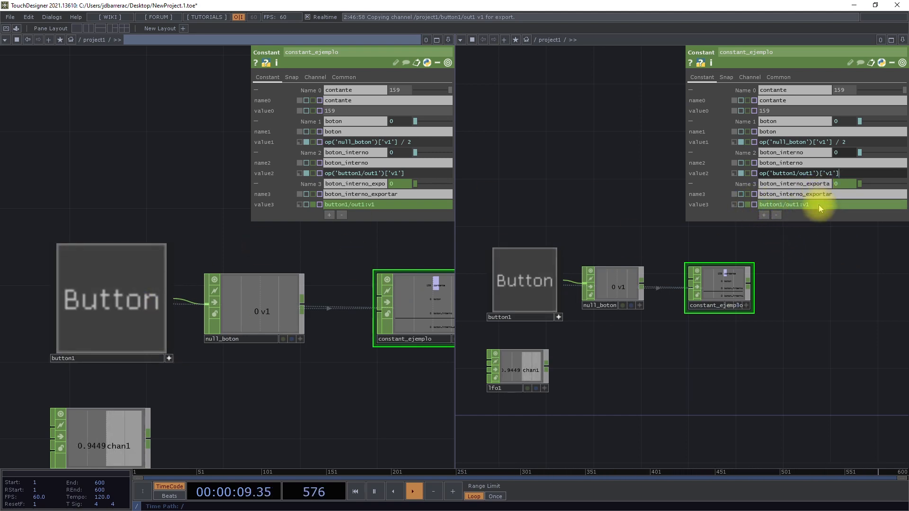
left_click(130, 306)
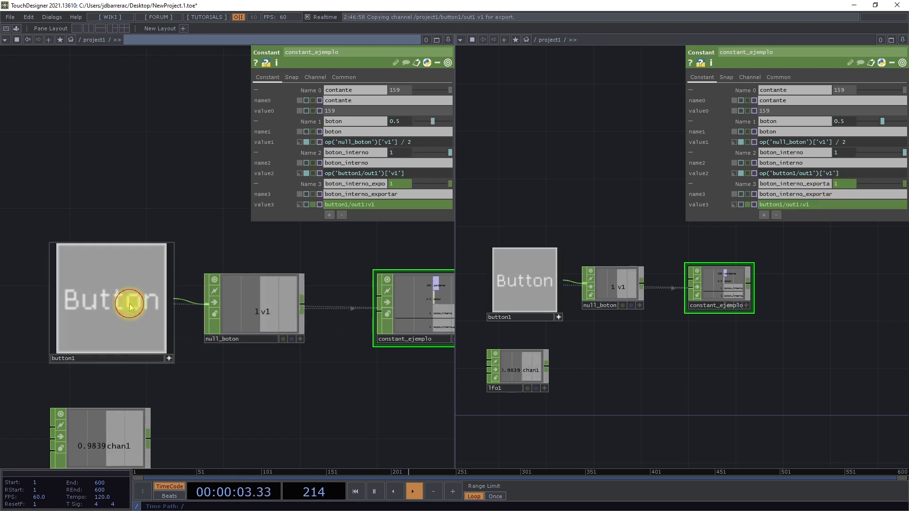
left_click(130, 307)
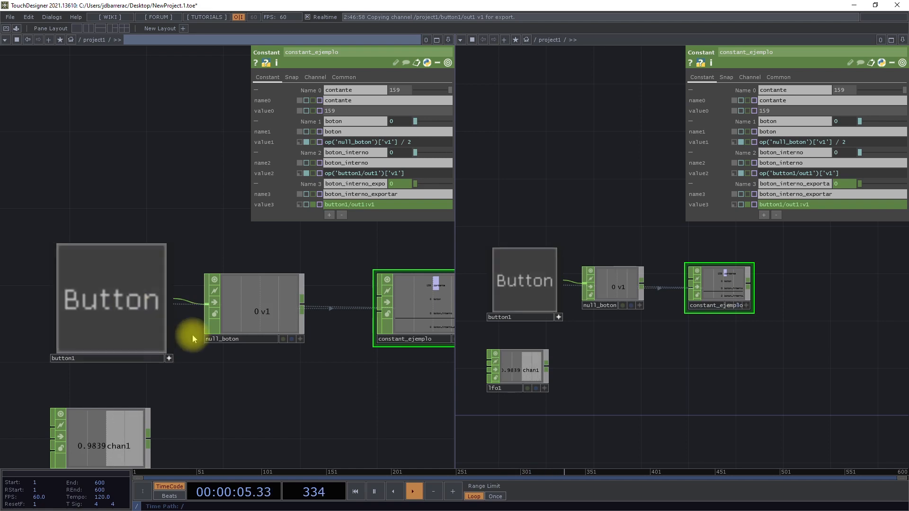
- Collapse constant_ejemplo's expanded parameters and maximize the network view to a single pane
left_click_drag(315, 379, 271, 374)
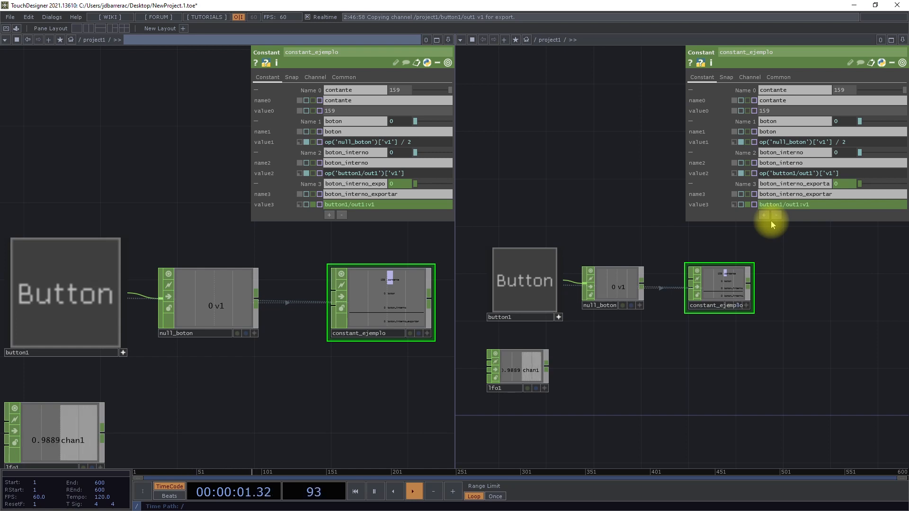
left_click(892, 62)
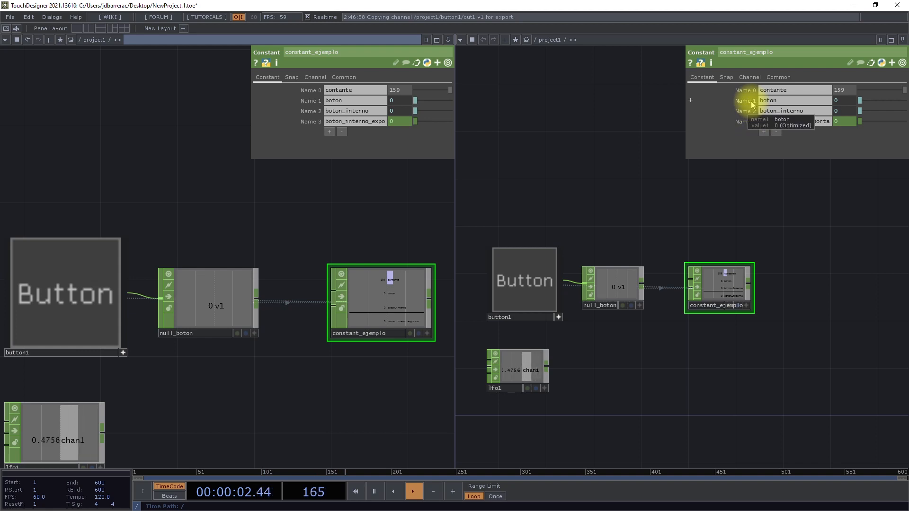
left_click(892, 40)
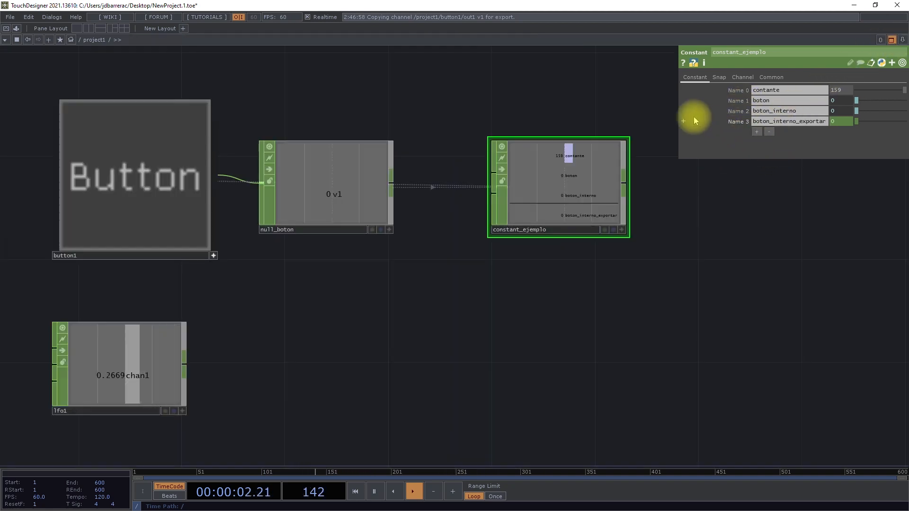
- Add two more channels to constant_ejemplo and name them bind_a and bind_b
left_click(757, 133)
left_click(781, 133)
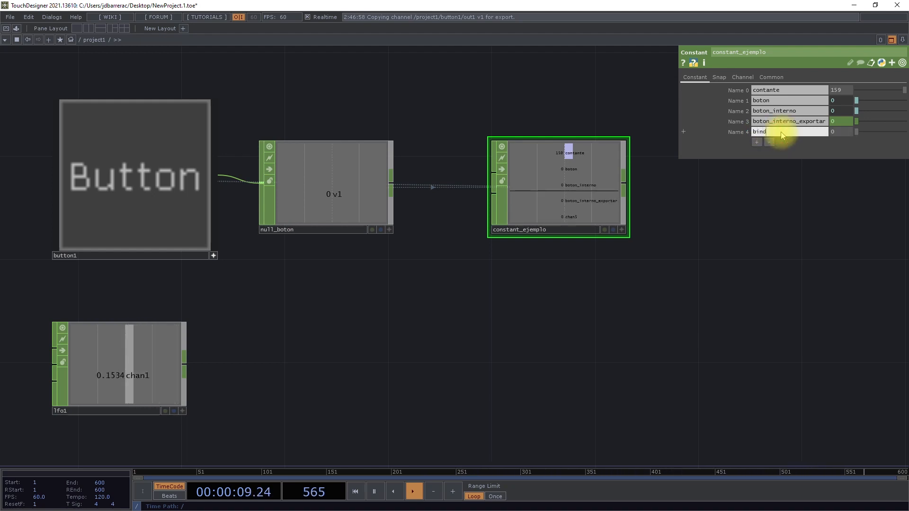
type("bind_a")
key("Return")
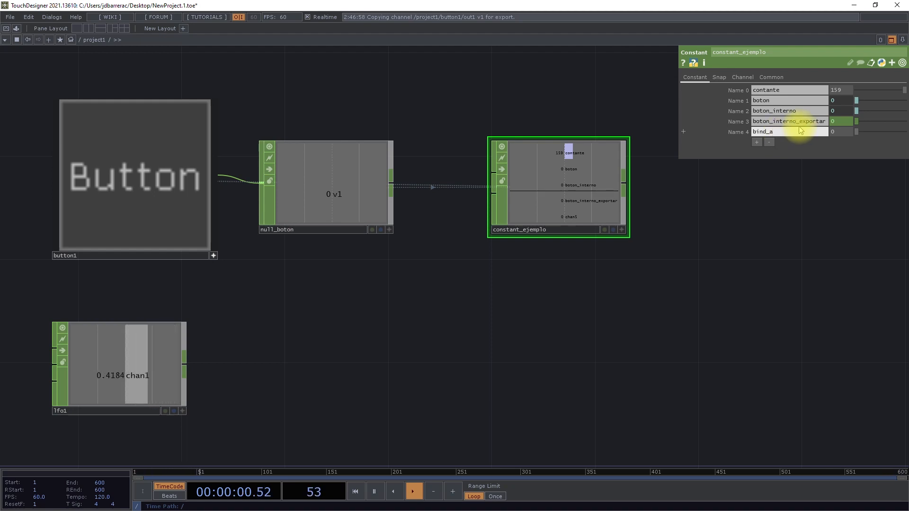
left_click(757, 142)
left_click(771, 143)
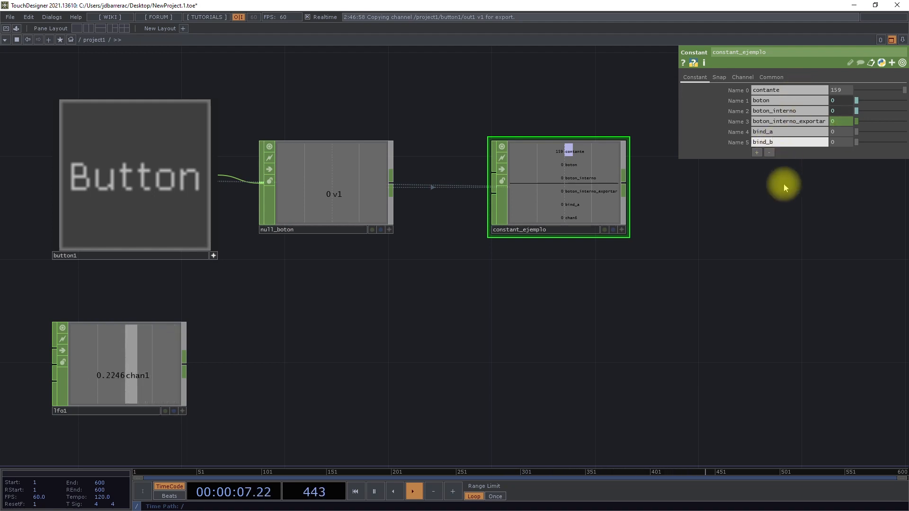
key("Return")
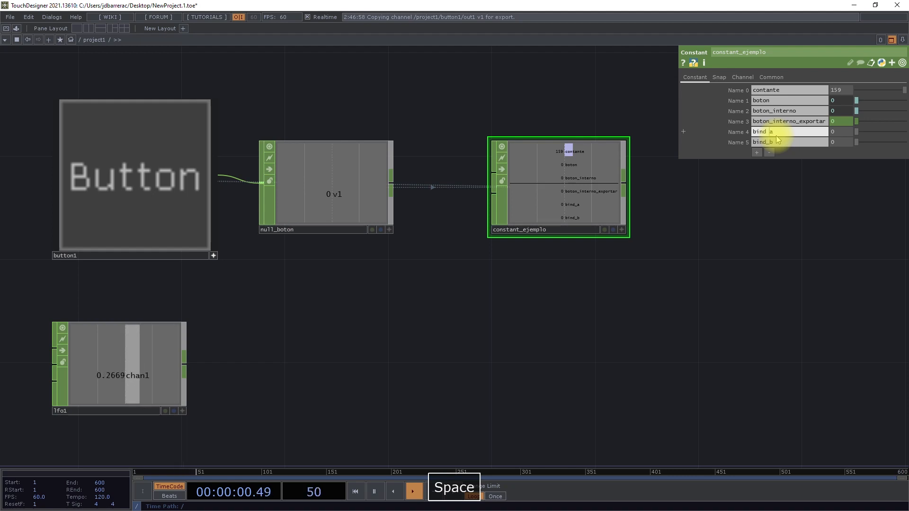
- Try names with spaces for the bind_a channel, first "bind a" and, after clearing the field, "bind a 1"
left_click(775, 195)
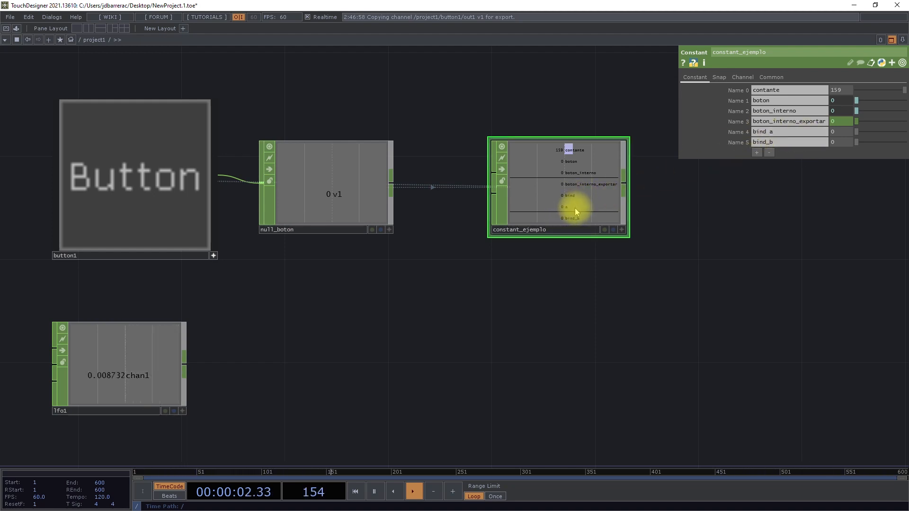
scroll(593, 199, "up", 5)
left_click(779, 131)
key("BackSpace")
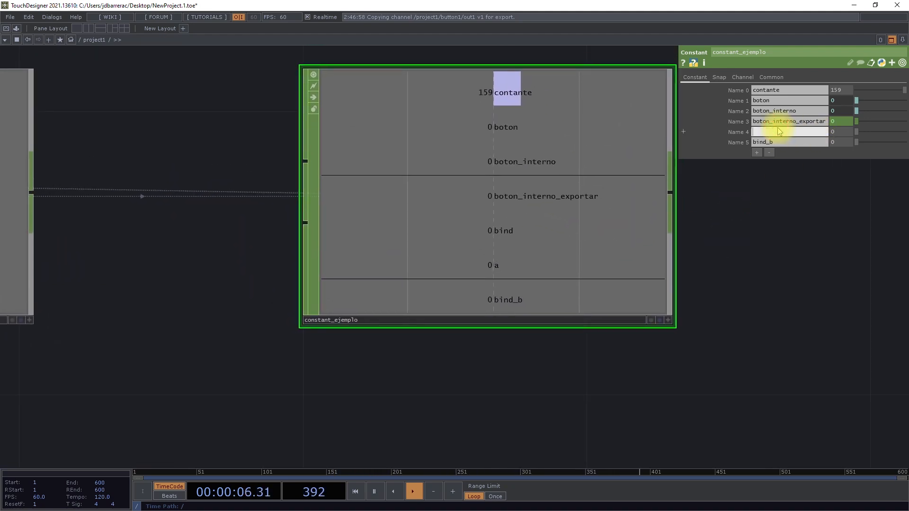
key("Return")
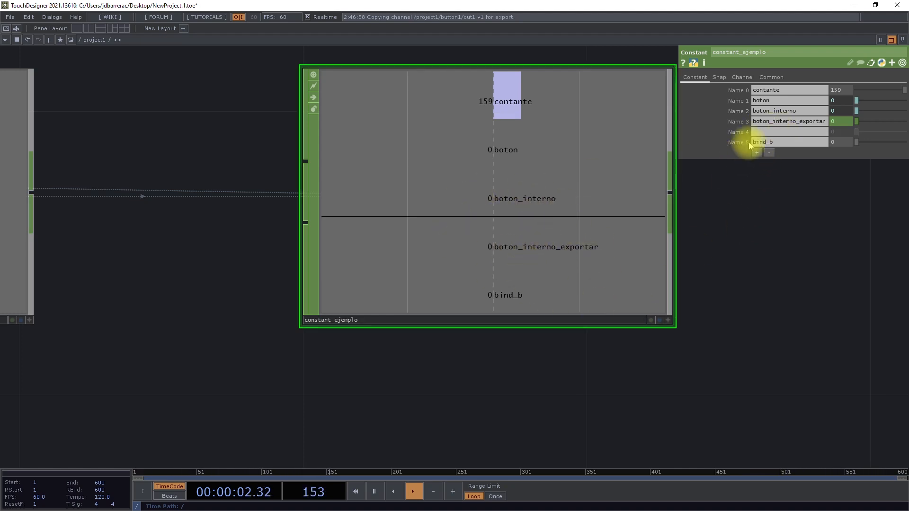
left_click(779, 133)
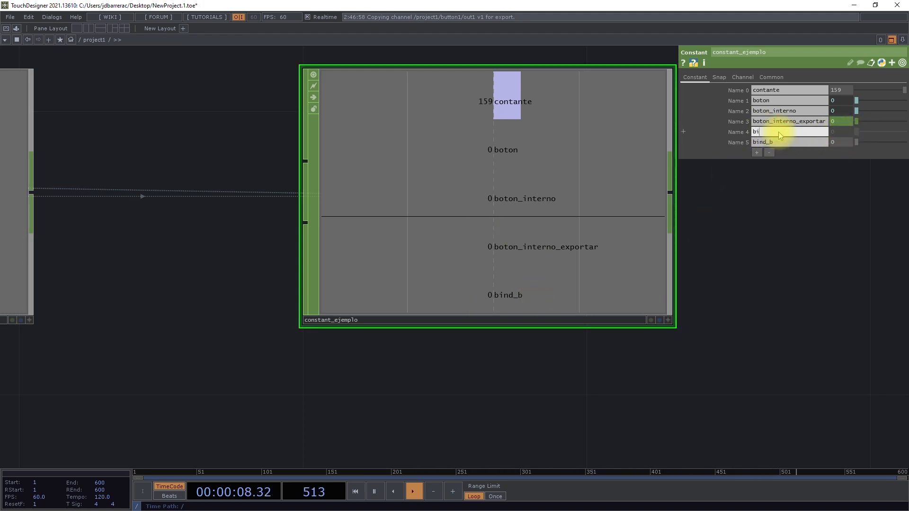
type("bind a 1")
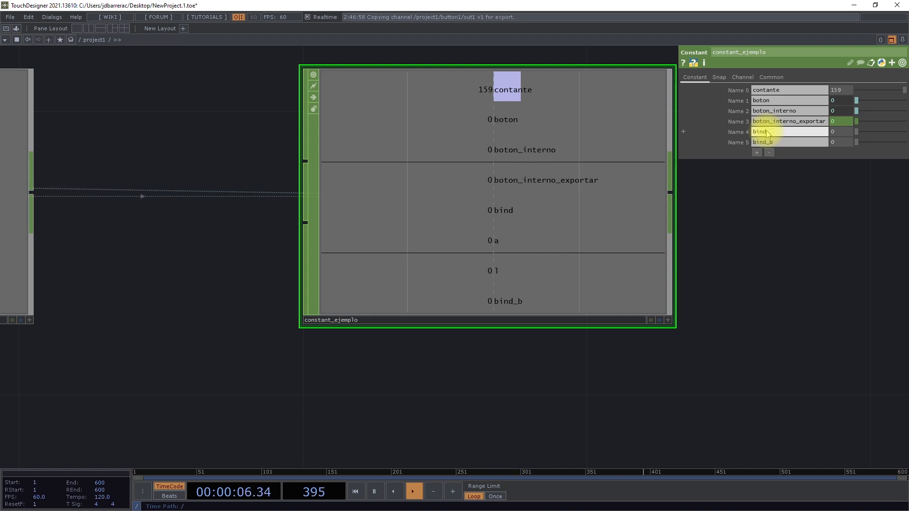
- Rename the channel above bind_b as bind-a, using a hyphen instead of spaces
type("_")
type("-a")
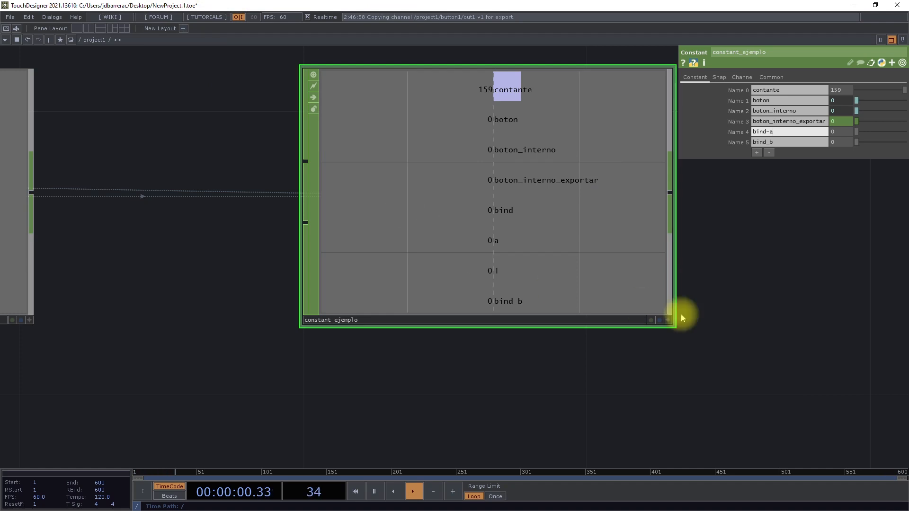
left_click(792, 312)
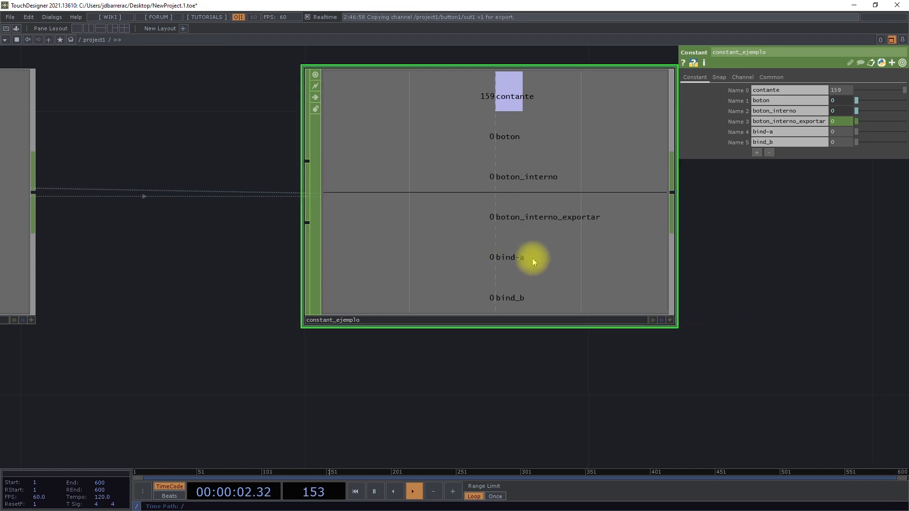
left_click(772, 134)
left_click(771, 233)
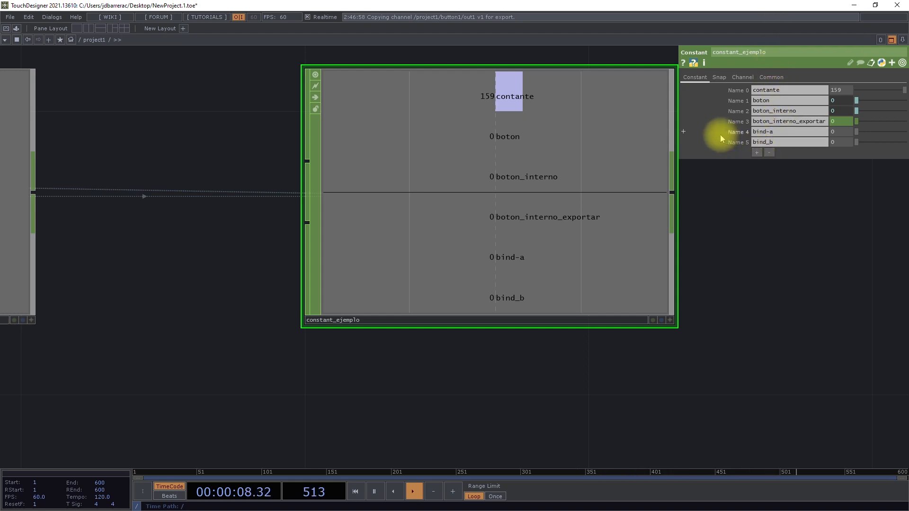
- Expand the parameters of the bind-a and bind_b channels to expose their value4 and value5 fields
left_click(684, 132)
left_click(684, 164)
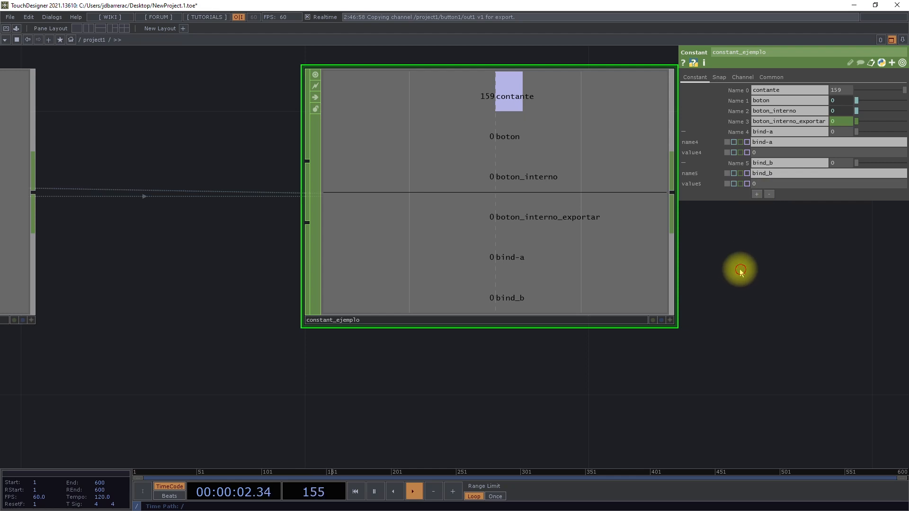
left_click_drag(741, 270, 663, 268)
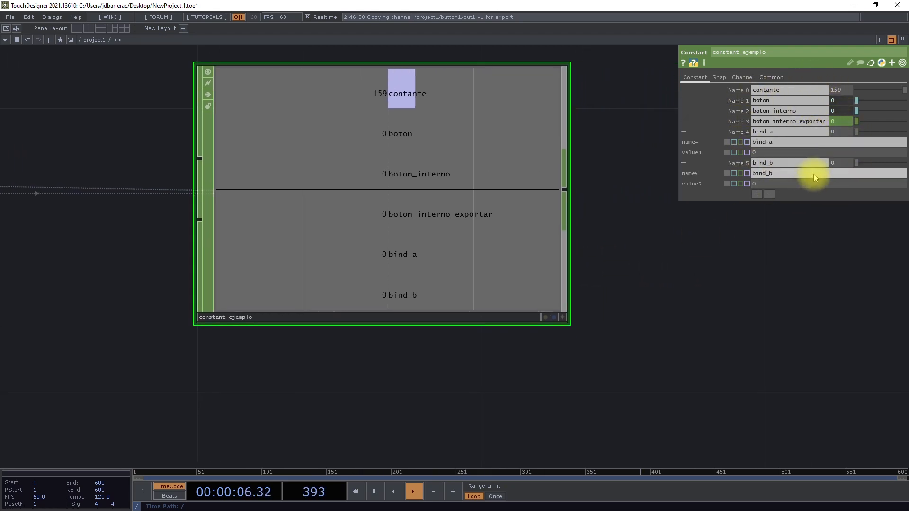
left_click(684, 132)
left_click(683, 142)
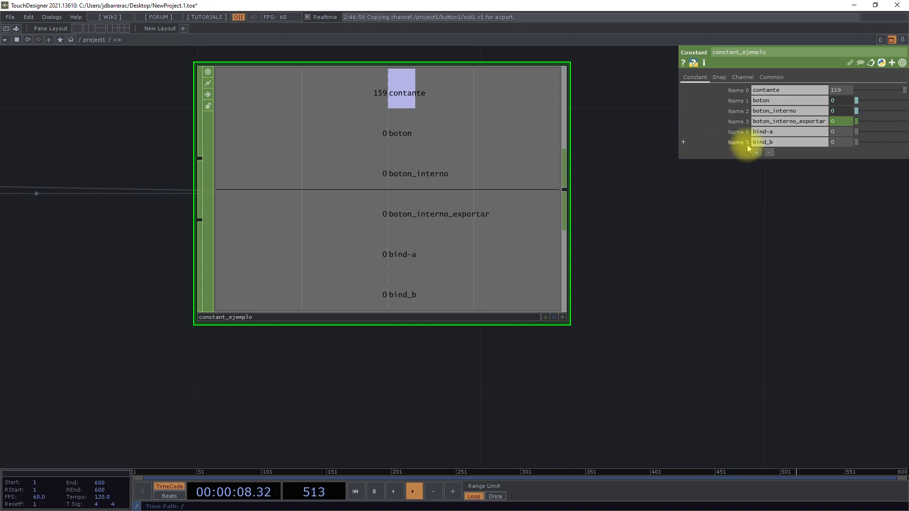
left_click(683, 131)
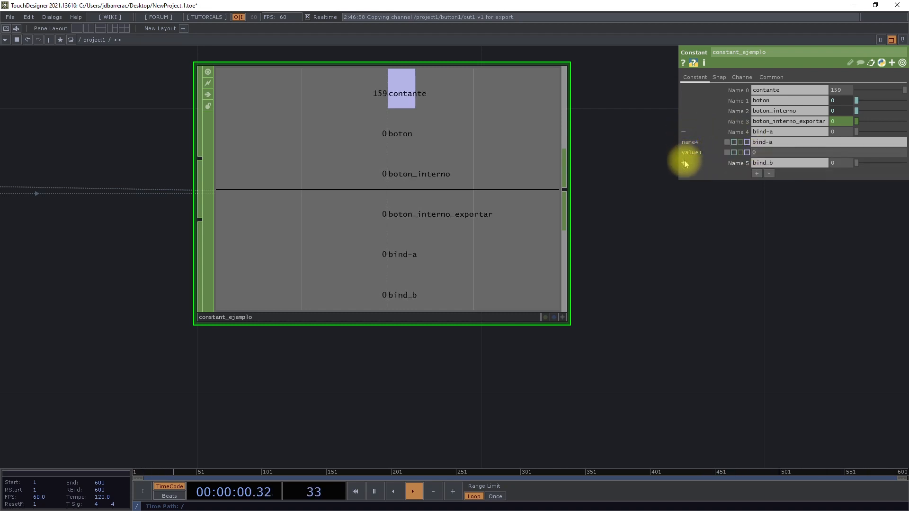
left_click(684, 163)
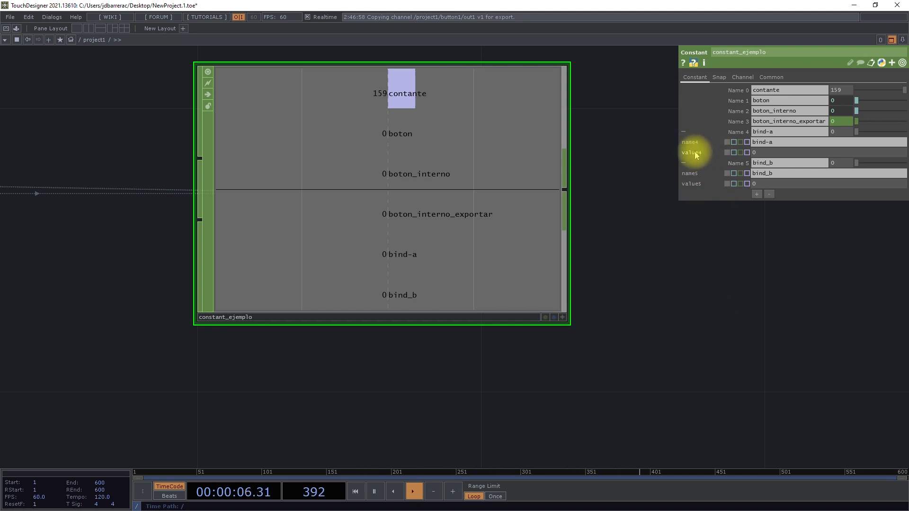
- Bind the value5 parameter of bind_b to the value4 parameter of bind-a in constant_ejemplo
left_click_drag(696, 155, 773, 185)
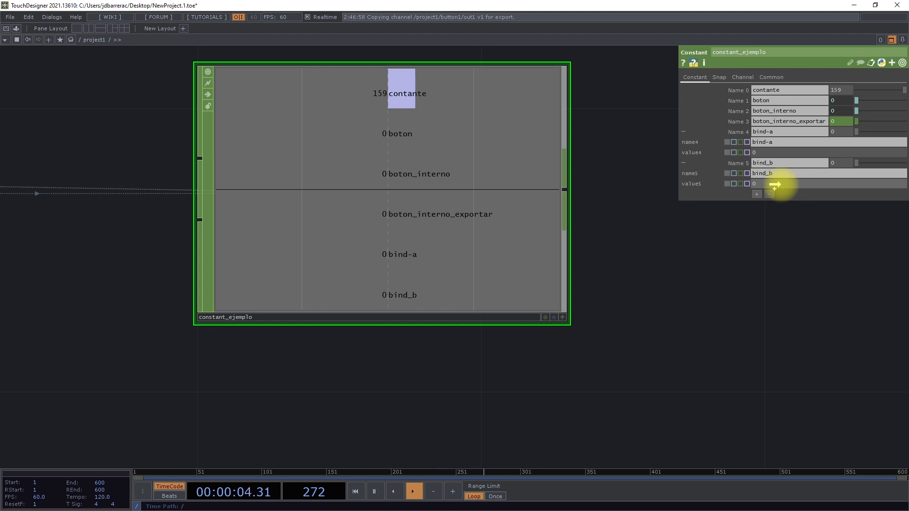
left_click_drag(774, 184, 776, 185)
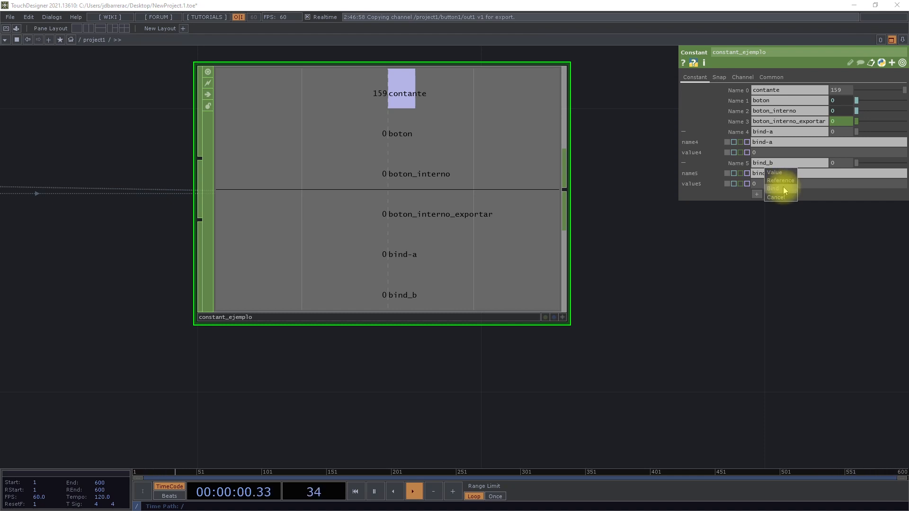
left_click(783, 189)
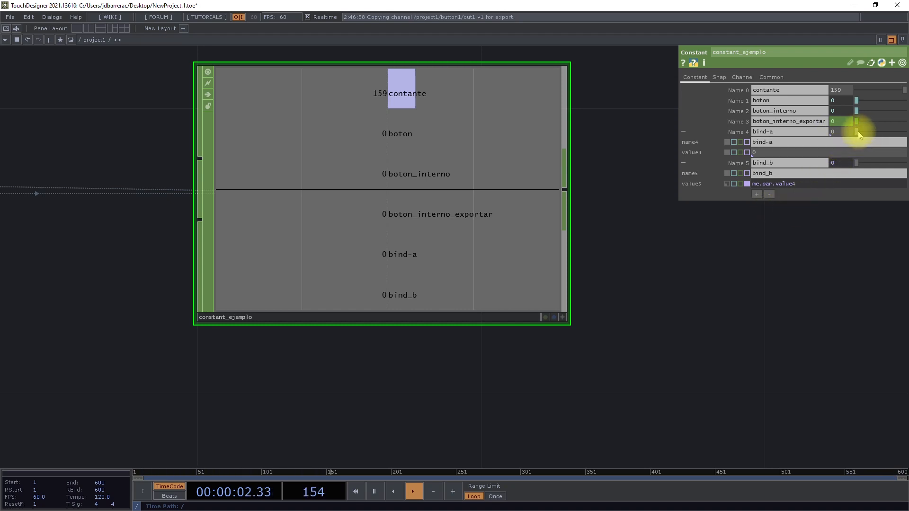
- Test the two-way binding by sliding bind-a to about 0.333 and 0.539, and bind_b to about 0.343
left_click_drag(860, 134, 873, 132)
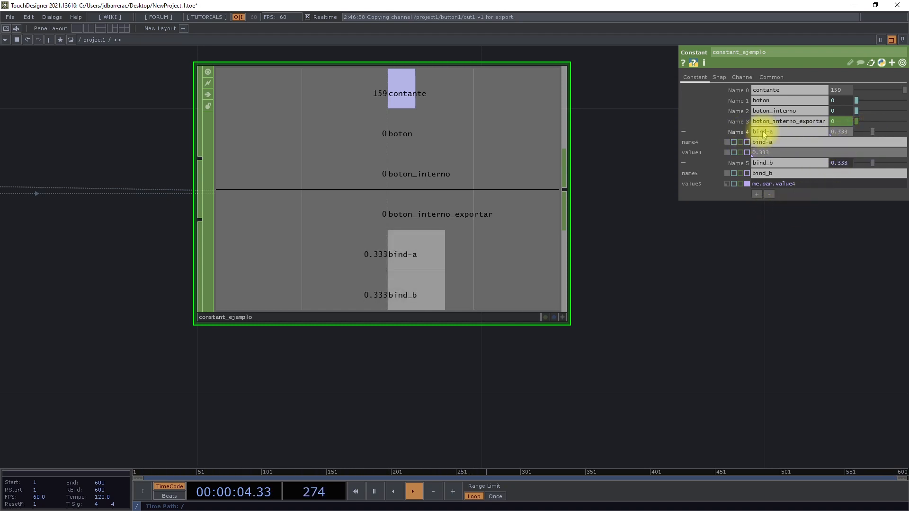
mouse_move(872, 132)
left_mouse_down()
mouse_move(892, 133)
mouse_move(883, 134)
left_mouse_up()
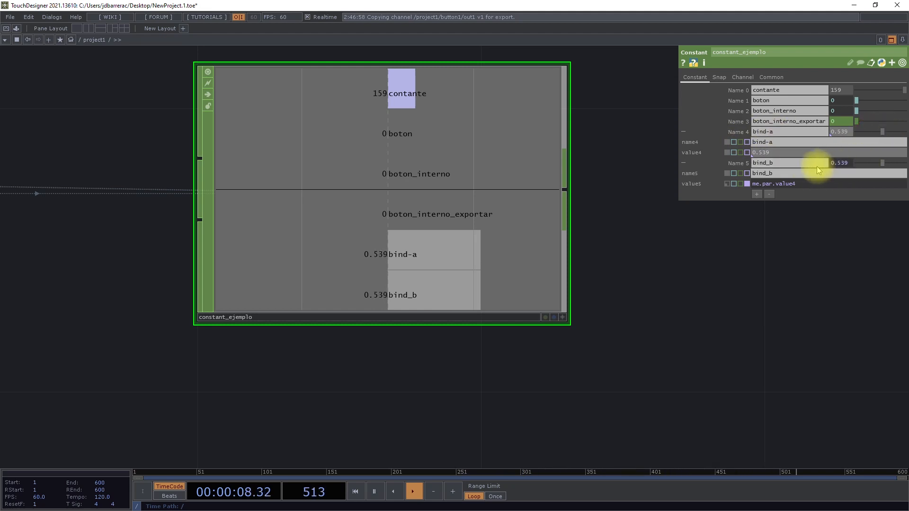
left_click_drag(882, 163, 875, 163)
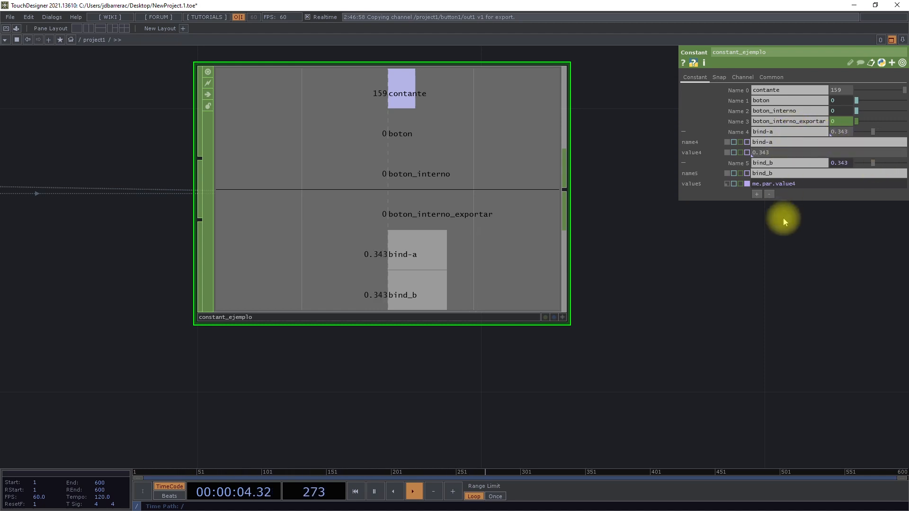
- Expand the boton channel's parameters, try changing bind_b's bind expression to me.par.value4 *0.2, and undo that change
left_click(699, 103)
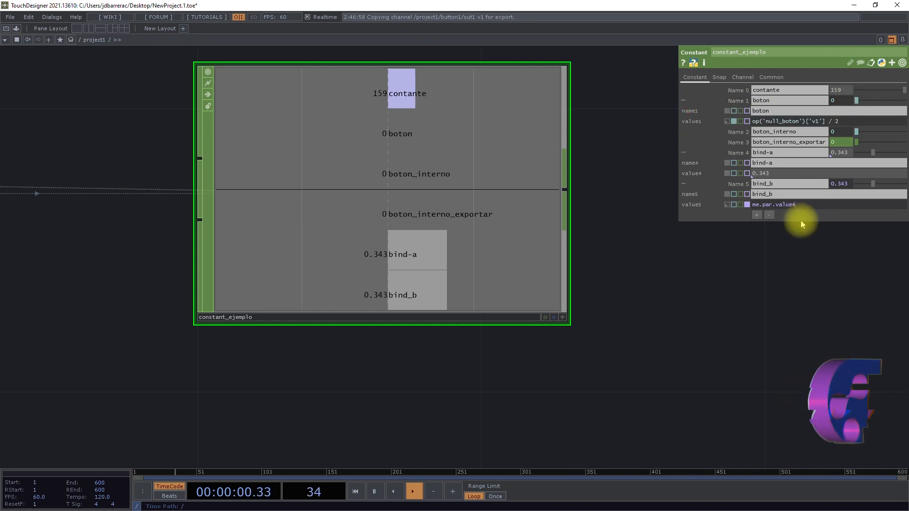
key("space")
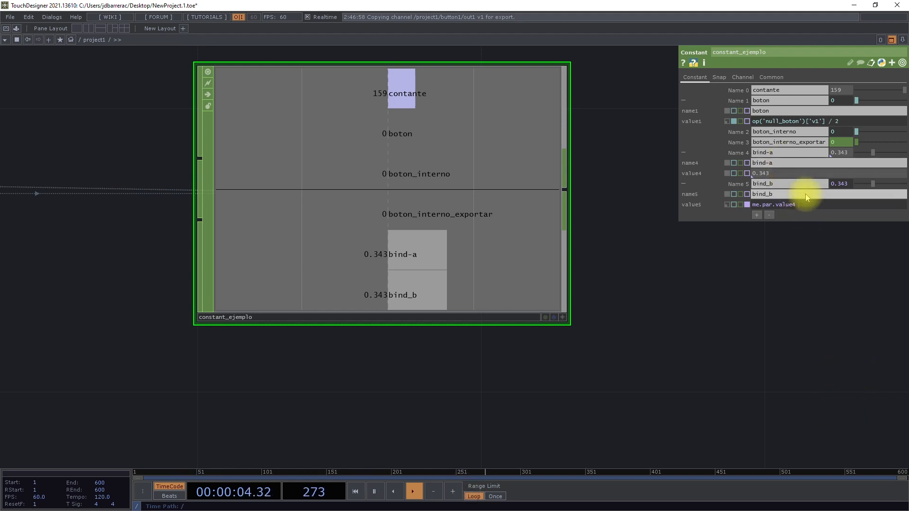
mouse_move(813, 206)
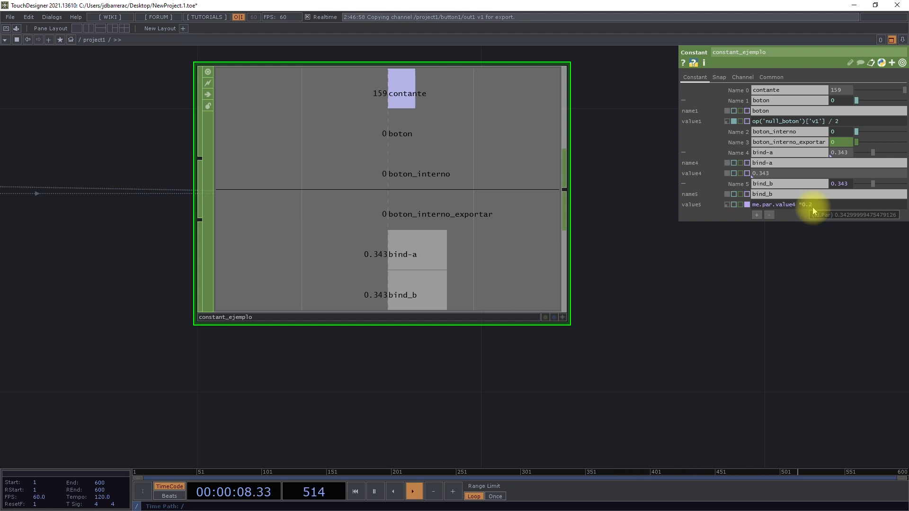
key("Return")
key("ctrl+z")
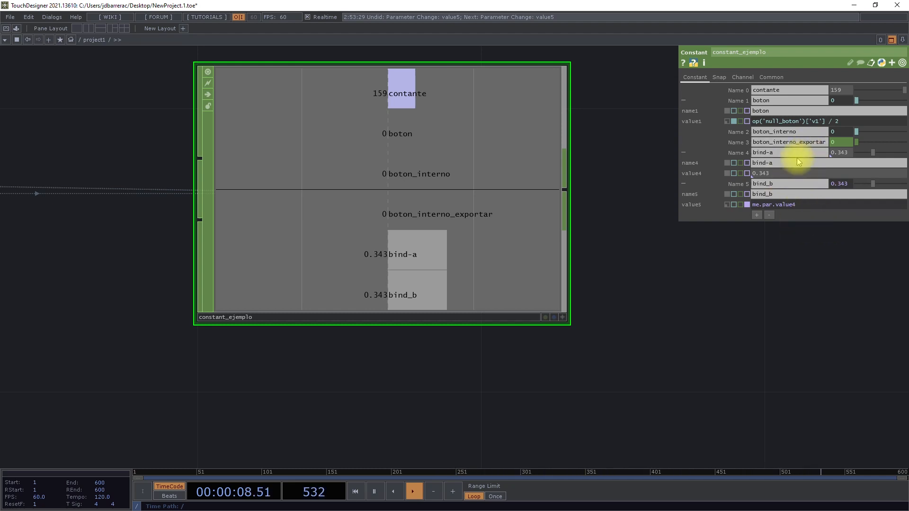
- Create a new Constant CHOP beside constant_ejemplo and rename it constant_b
left_click_drag(686, 328, 535, 332)
key("Tab")
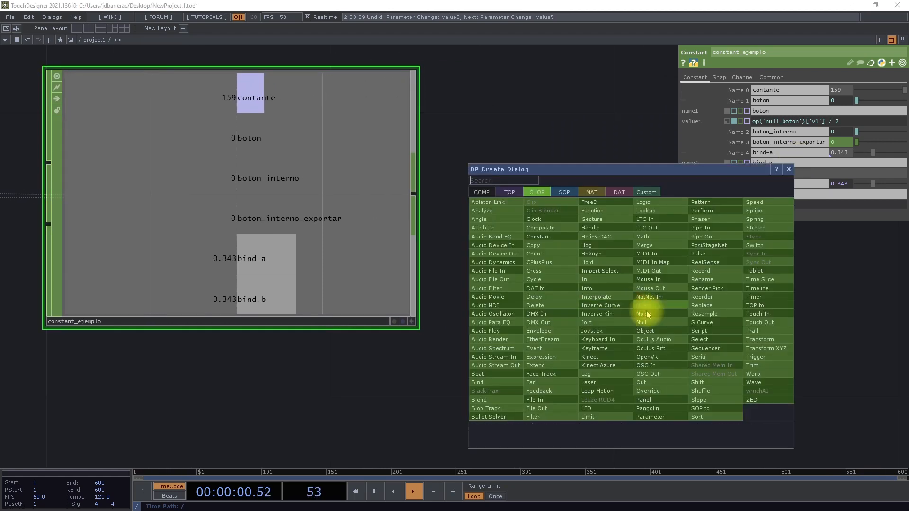
left_click(480, 192)
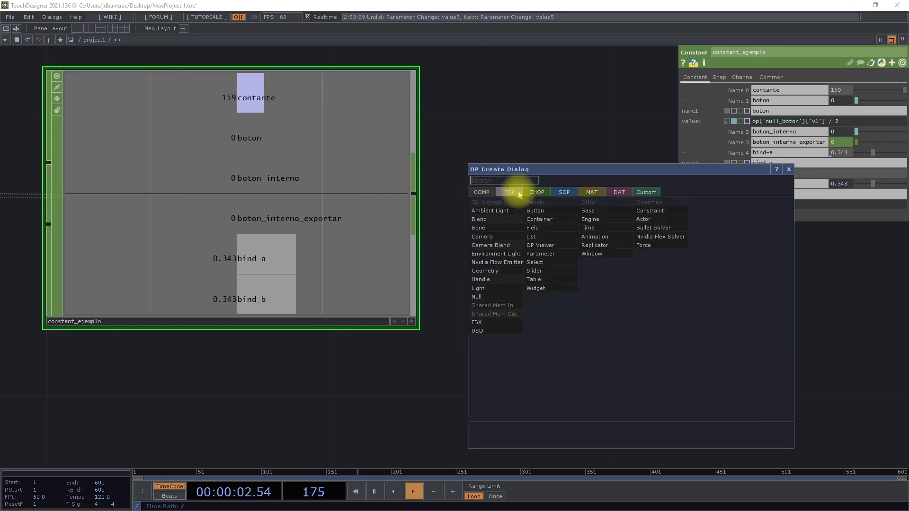
left_click(539, 192)
left_click(545, 236)
left_click(630, 283)
left_click(564, 394)
type("_b")
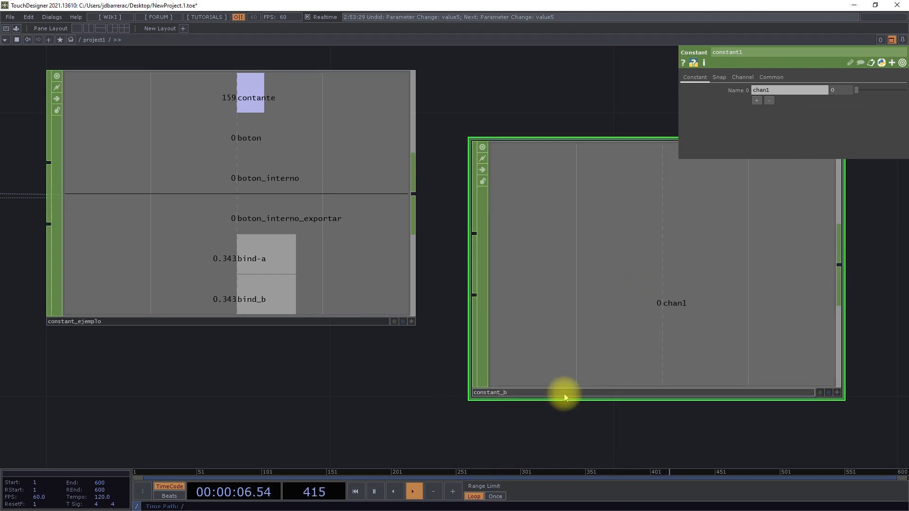
key("Return")
- Rename the first channel of constant_b as bind_c
left_click_drag(699, 426, 699, 424)
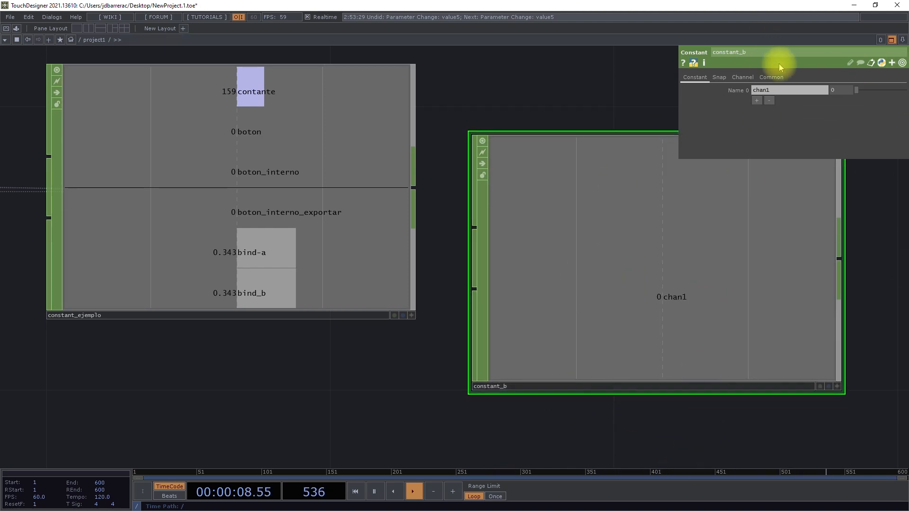
left_click(786, 90)
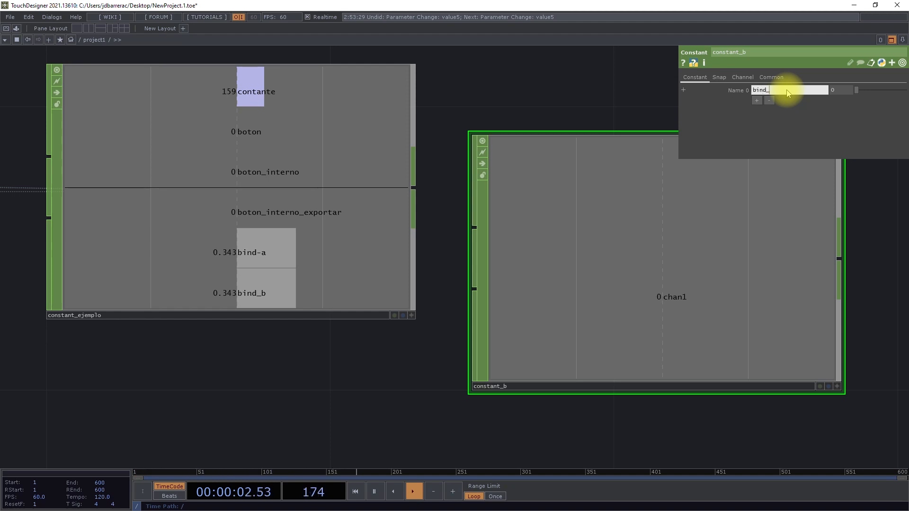
left_click(868, 222)
- Open constant_ejemplo's parameters in a separate floating window while constant_b stays selected
left_click_drag(245, 425, 161, 403)
scroll(237, 390, "down", 4)
left_click_drag(417, 294, 456, 261)
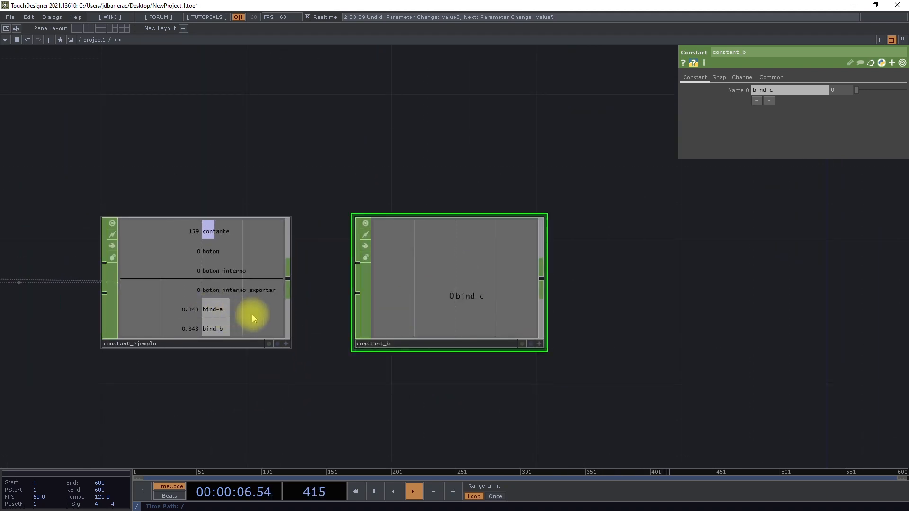
left_click(251, 315)
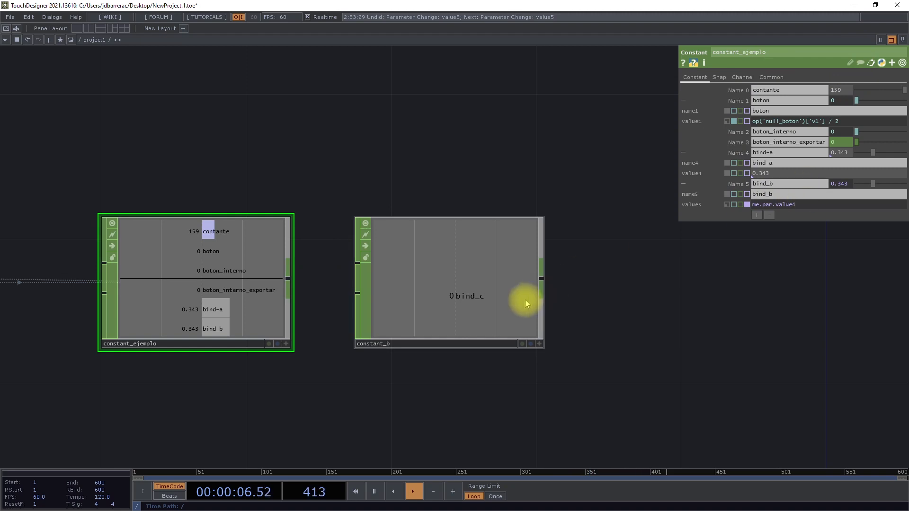
left_click(480, 294)
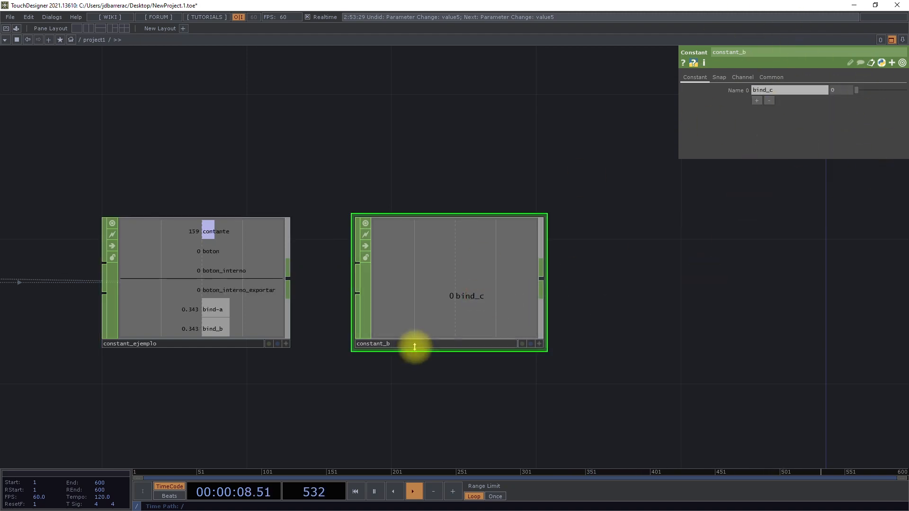
right_click(187, 271)
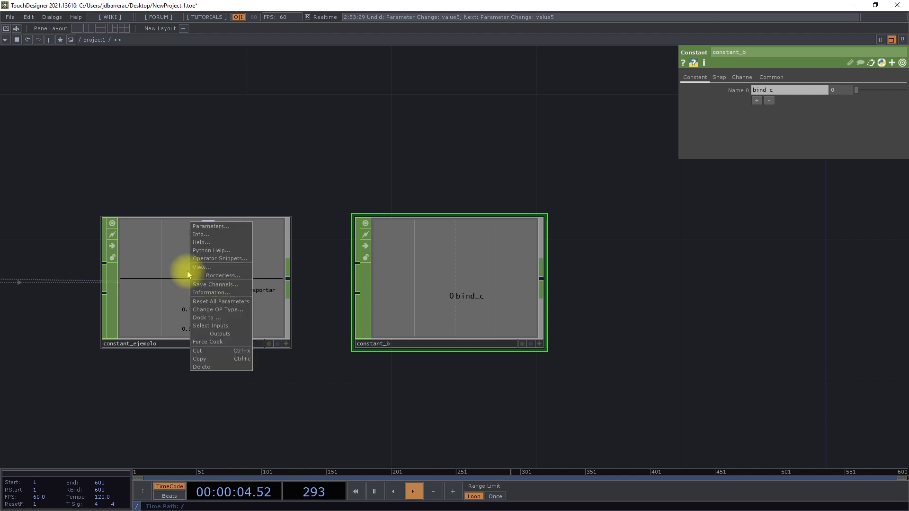
left_click(227, 226)
left_click_drag(251, 137, 159, 51)
right_click(264, 222)
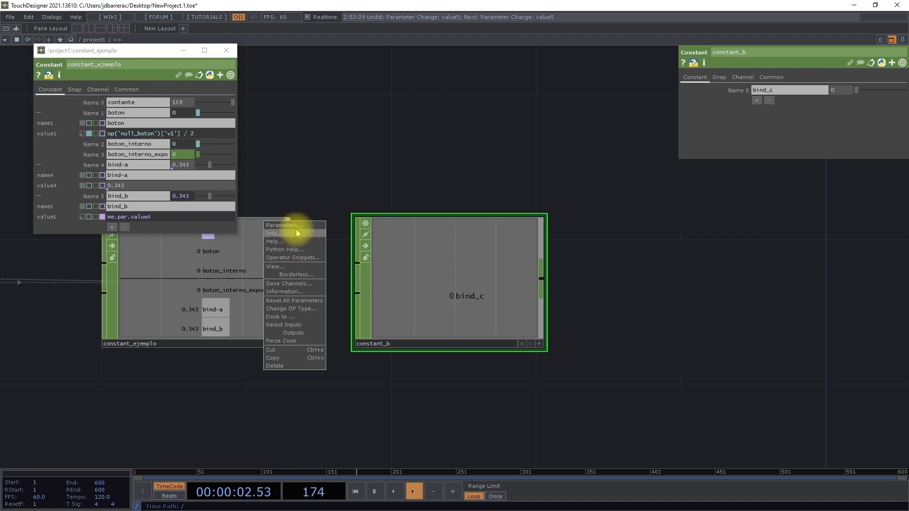
left_click(255, 428)
- Reposition the floating parameter window above constant_ejemplo and move the constant_b node farther away from constant_ejemplo
left_click_drag(152, 51, 191, 48)
left_click_drag(456, 137, 473, 212)
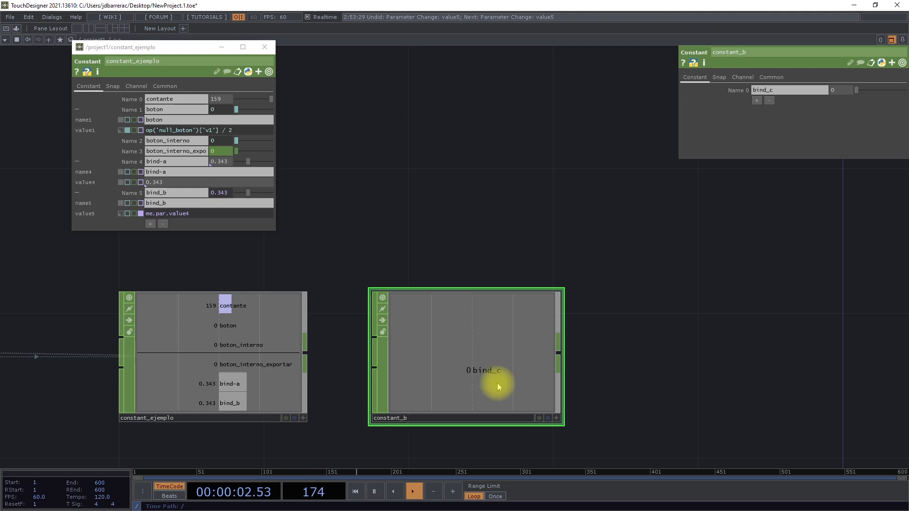
left_click_drag(515, 353, 733, 351)
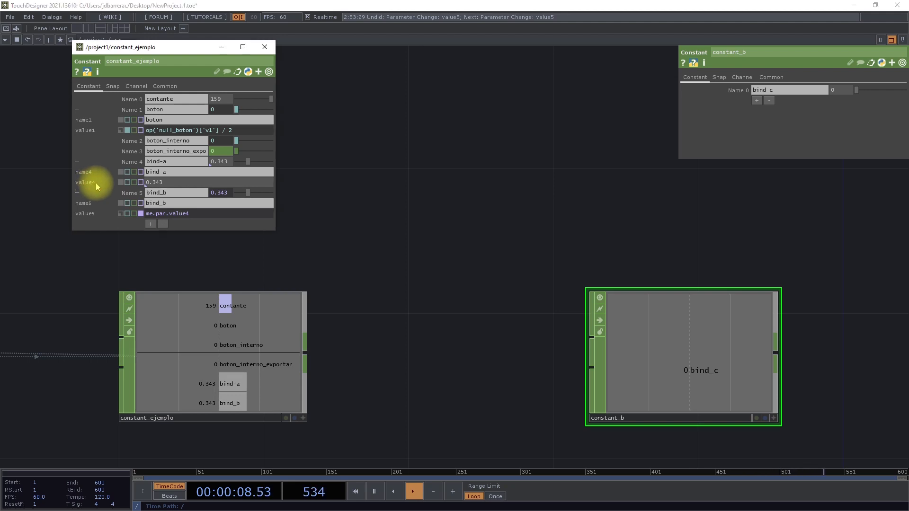
- Bind constant_b's bind_c value to constant_ejemplo's bind-a value, and slide bind_c to about 0.461
left_click_drag(256, 160, 833, 86)
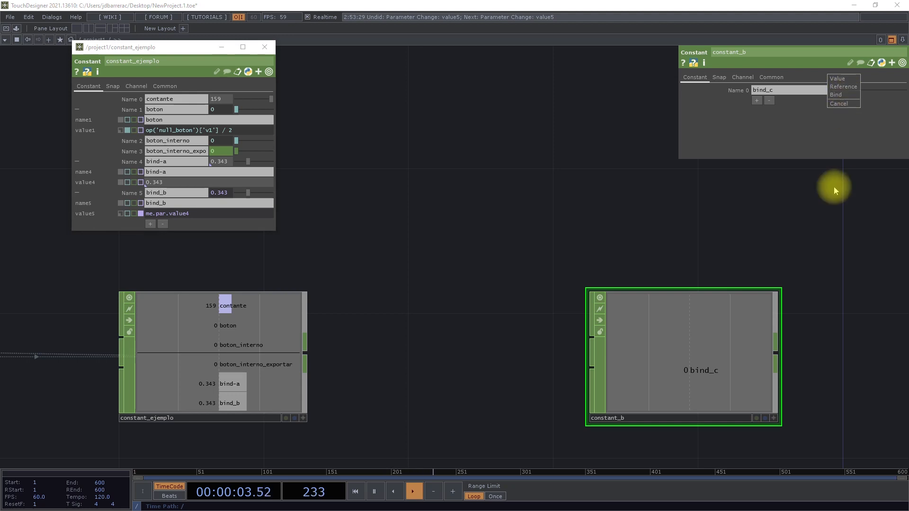
left_click(849, 96)
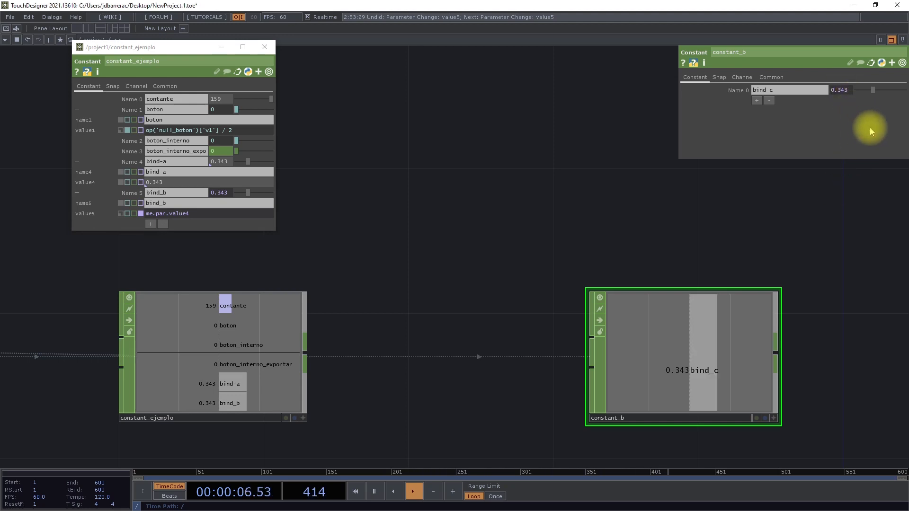
left_click_drag(872, 90, 873, 132)
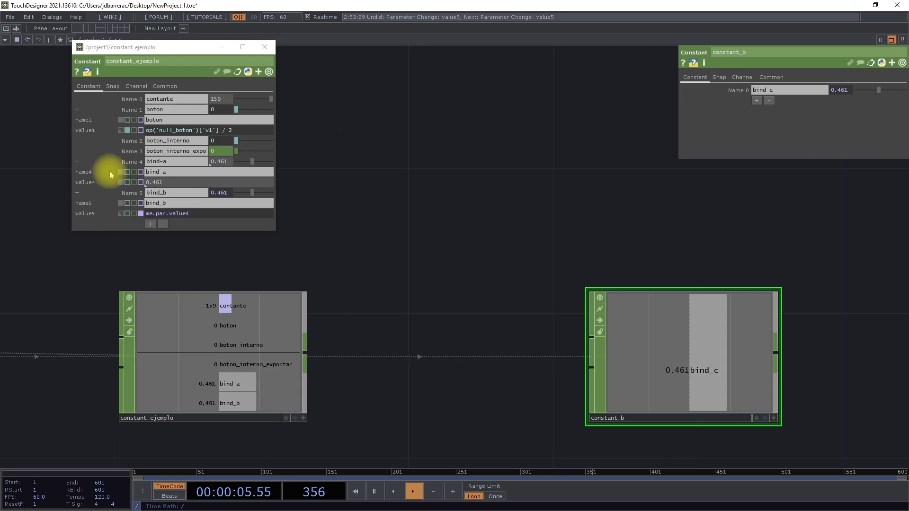
- Vary the bound values from constant_ejemplo's sliders through about 0.16, 0.3 and 0.53, ending at about 0.35
left_click_drag(252, 165, 165, 167)
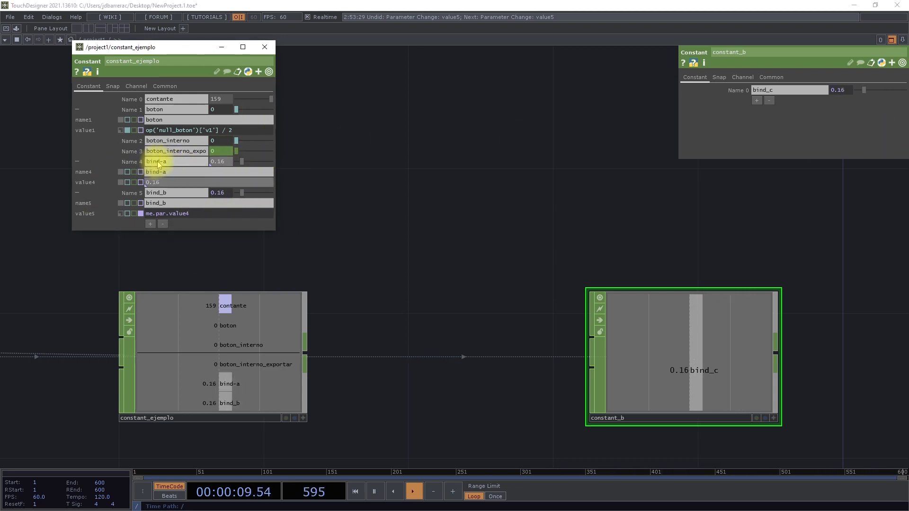
left_click_drag(244, 159, 168, 196)
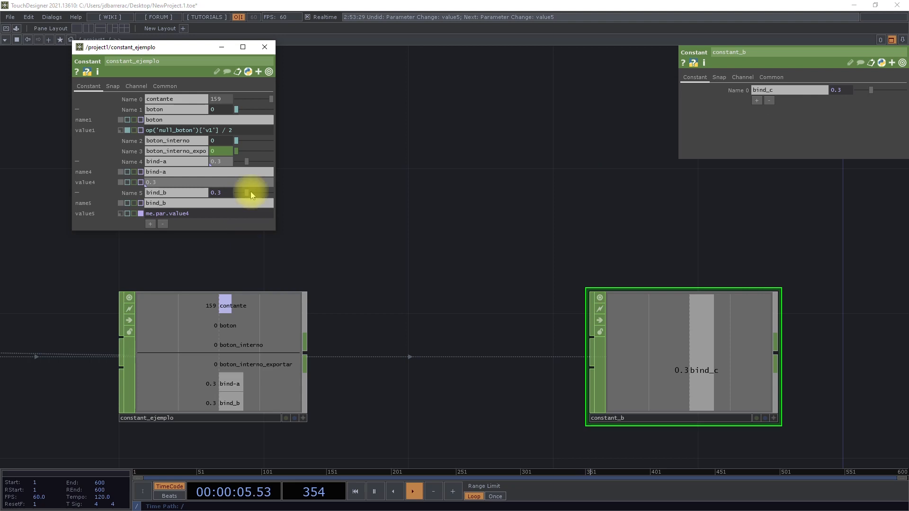
left_click_drag(247, 161, 163, 171)
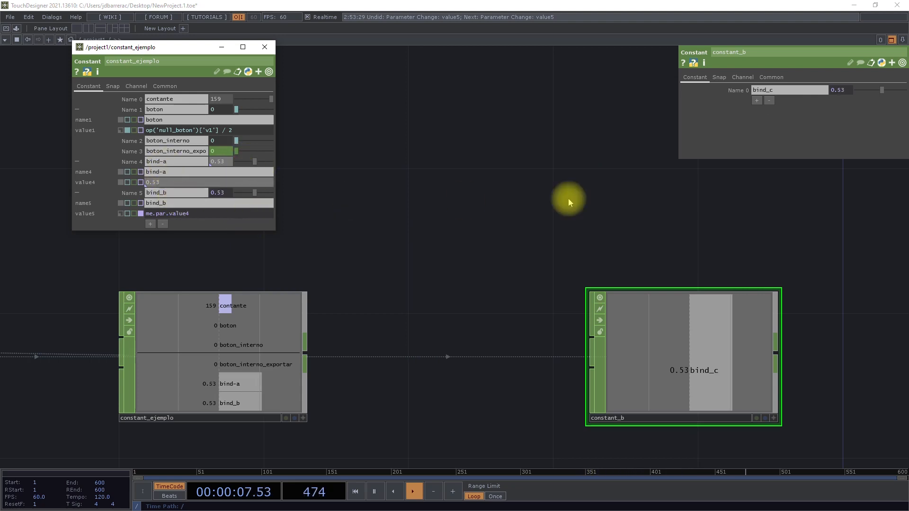
left_click_drag(254, 164, 250, 163)
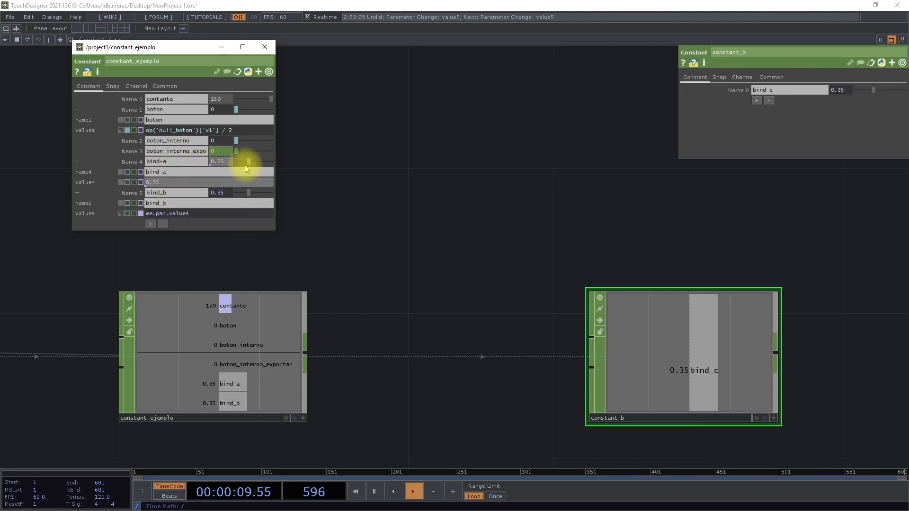
- Alternate between the bind_c slider and constant_ejemplo's bound sliders, passing about 0.634 and 0.46 and ending at about 0.69
left_click_drag(879, 96, 896, 105)
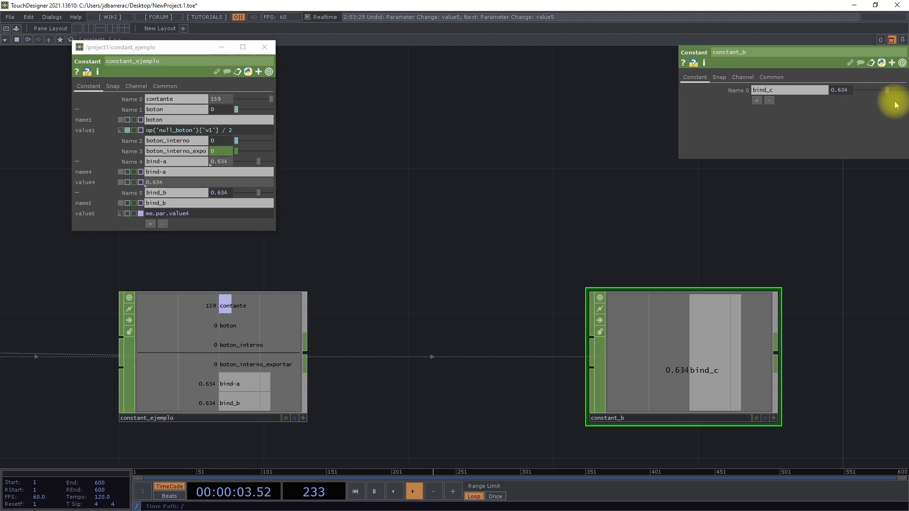
left_click_drag(883, 93, 875, 88)
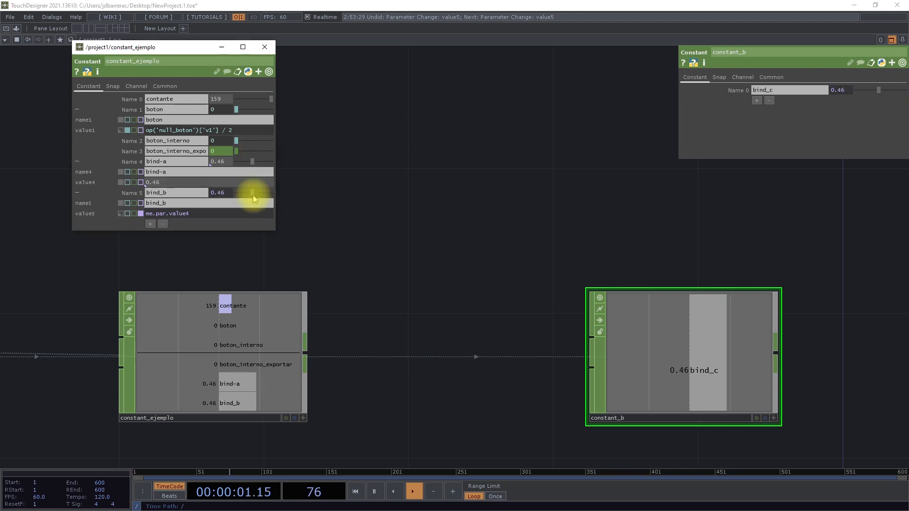
left_click_drag(253, 195, 255, 194)
left_click_drag(879, 90, 895, 90)
left_click_drag(264, 166, 260, 192)
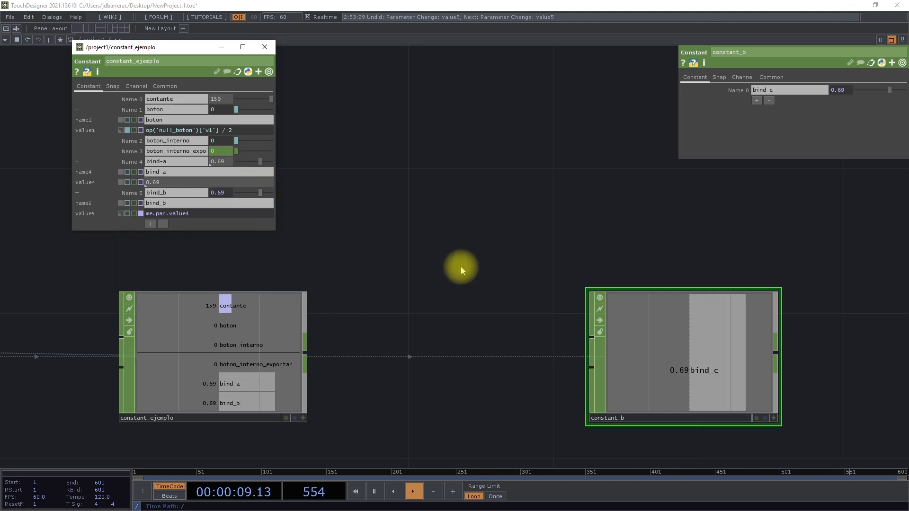
- Move the floating constant_ejemplo window next to constant_b's parameters and expand bind_c to examine its value0 bind expression
scroll(461, 267, "down", 2)
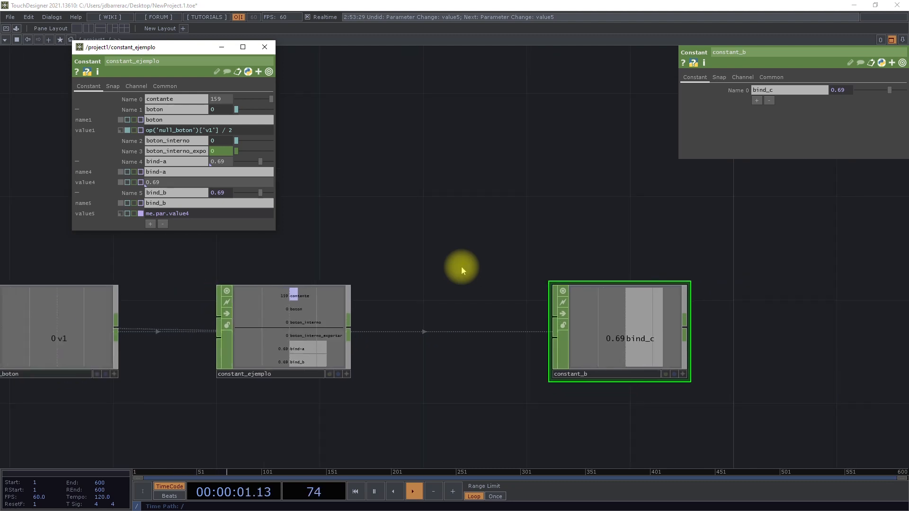
left_click_drag(181, 47, 520, 59)
scroll(516, 262, "up", 3)
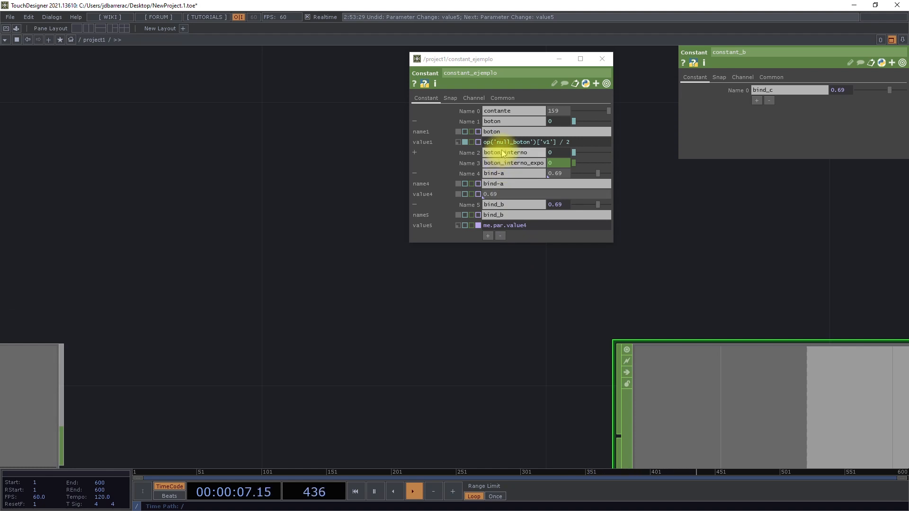
left_click(685, 90)
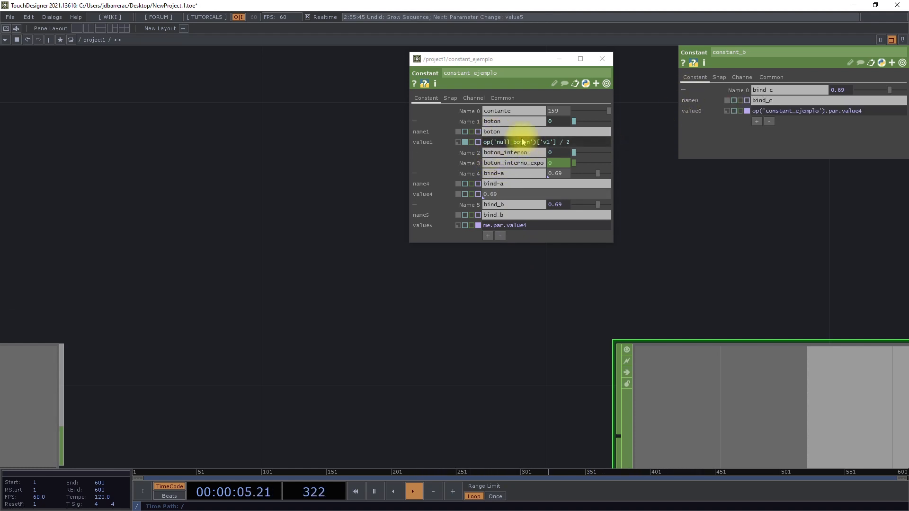
- Compare the reference expression in constant_ejemplo's value1 with the bind expressions in its value5 and in constant_b's value0
mouse_move(544, 145)
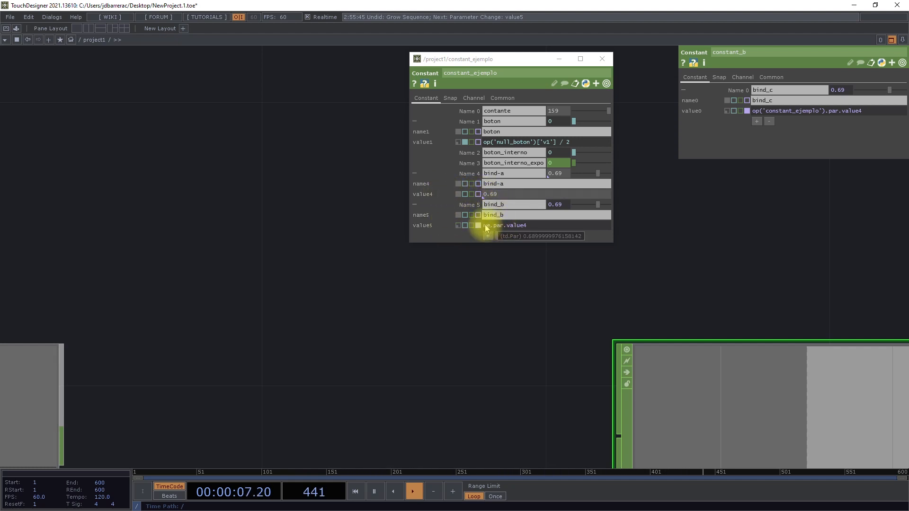
mouse_move(507, 230)
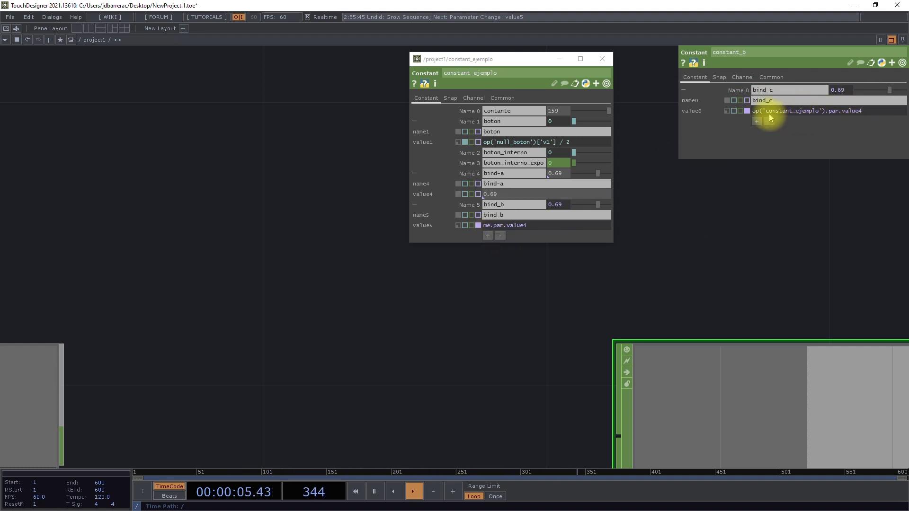
mouse_move(818, 115)
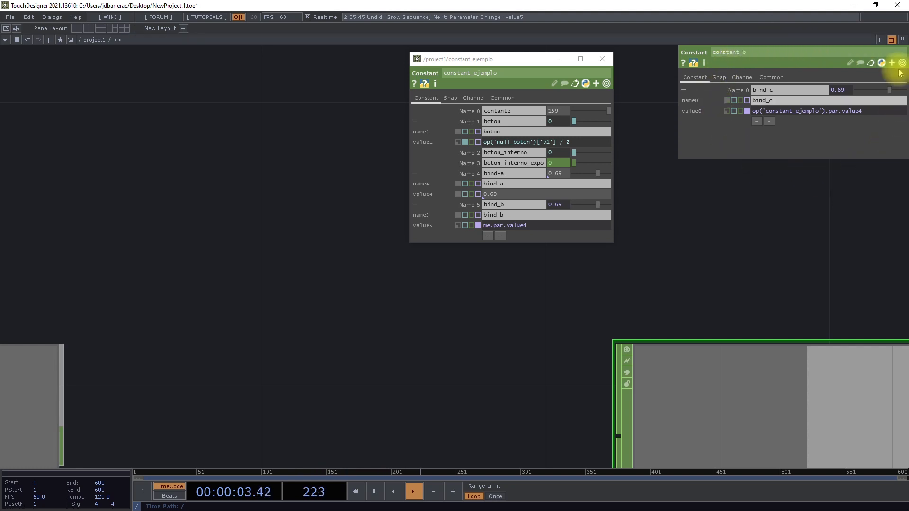
mouse_move(833, 114)
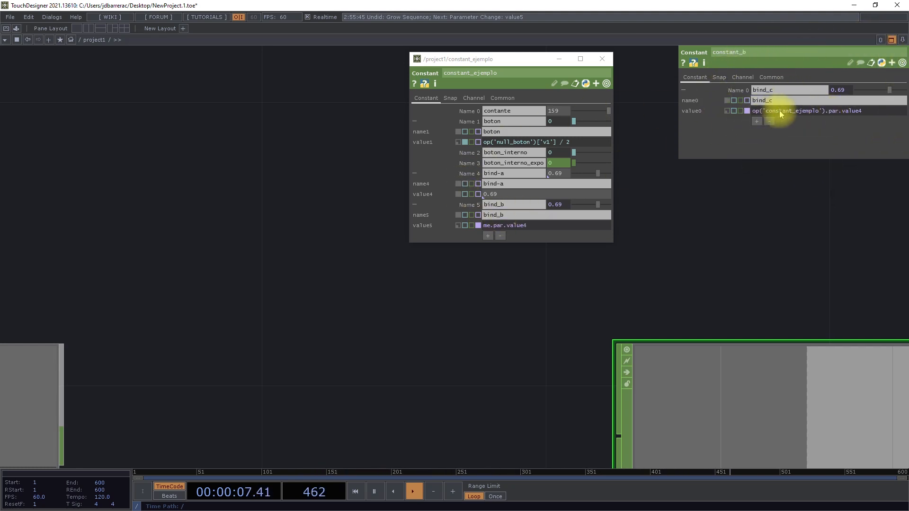
- Examine the constant_ejemplo node's name and bind channels in the network against the operator path in constant_b's bind expression
scroll(467, 254, "down", 3)
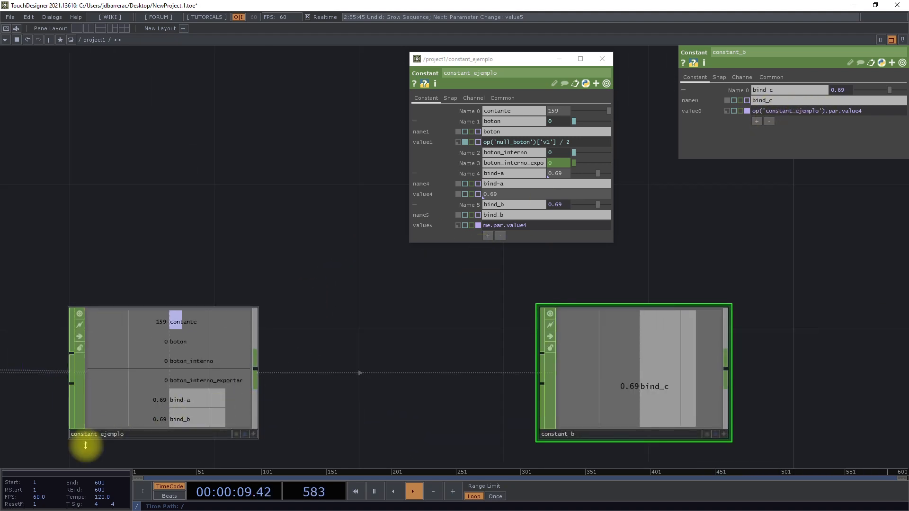
scroll(95, 431, "up", 6)
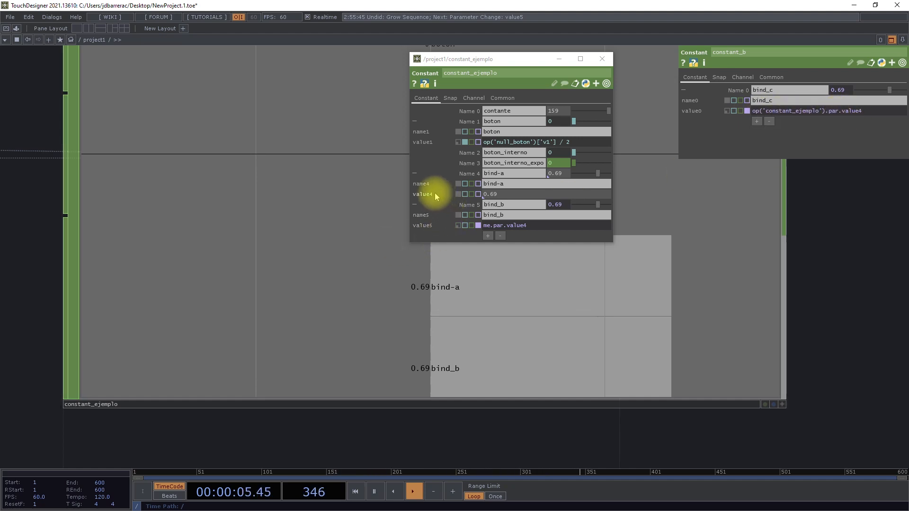
scroll(613, 332, "down", 3)
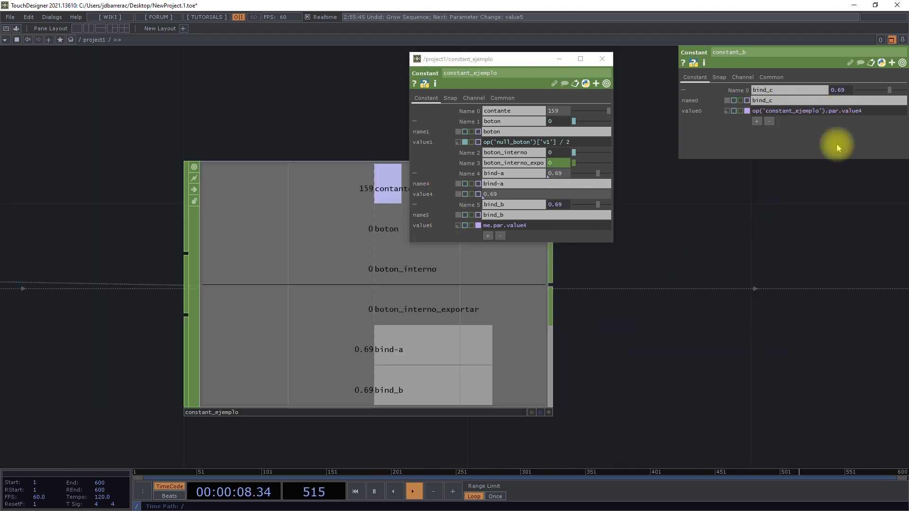
mouse_move(797, 114)
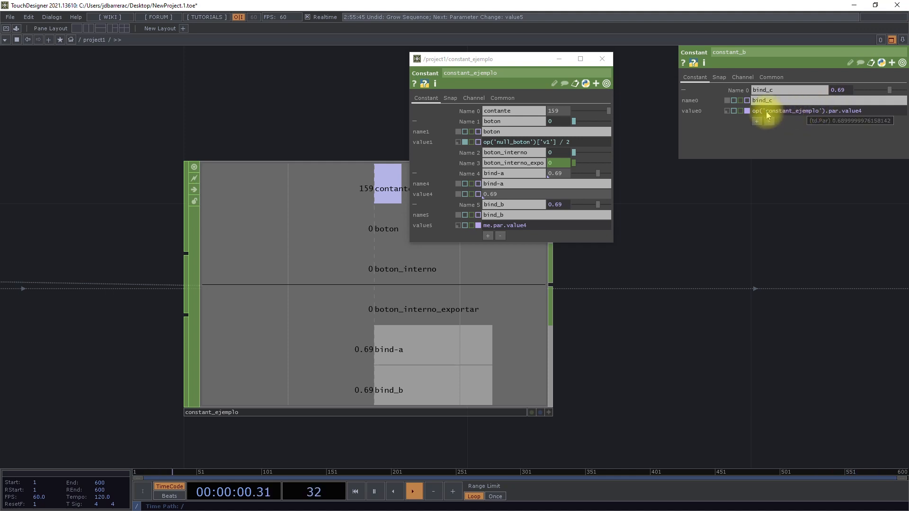
left_click_drag(658, 290, 624, 283)
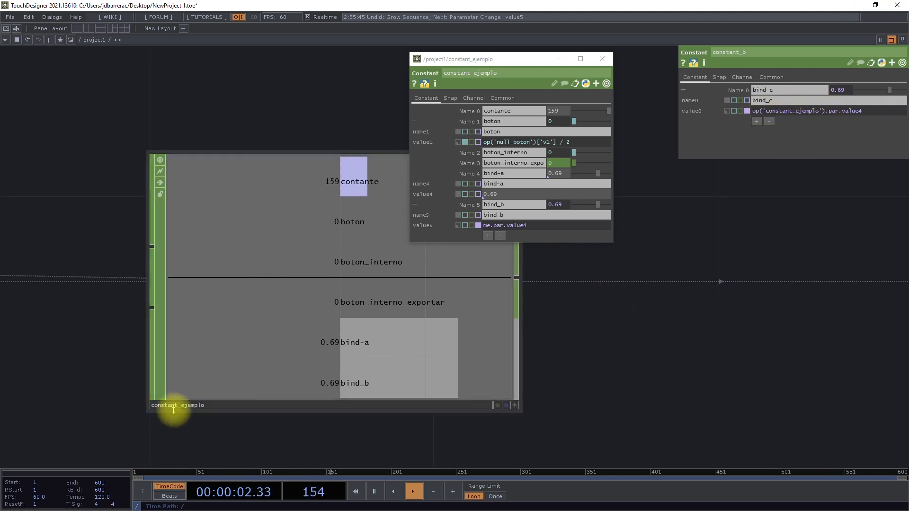
scroll(174, 410, "down", 2)
left_click_drag(555, 388, 417, 323)
scroll(464, 337, "down", 2)
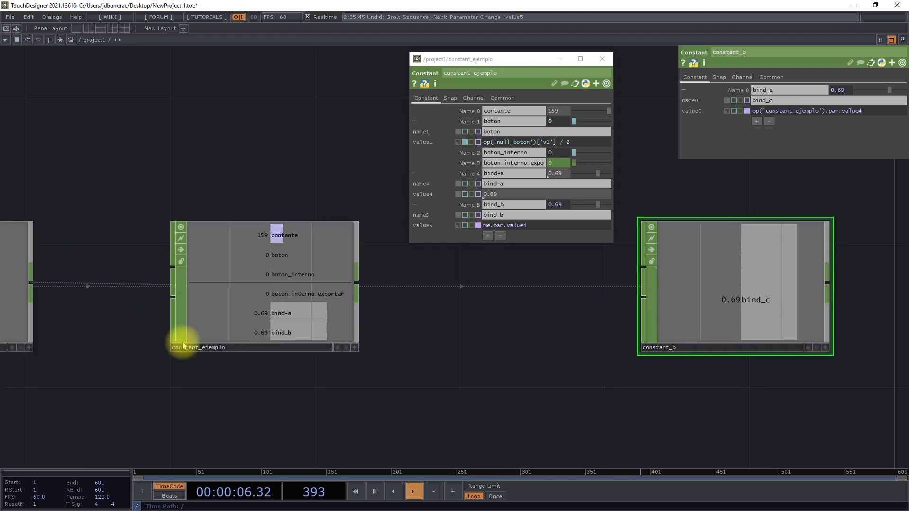
scroll(199, 348, "up", 5)
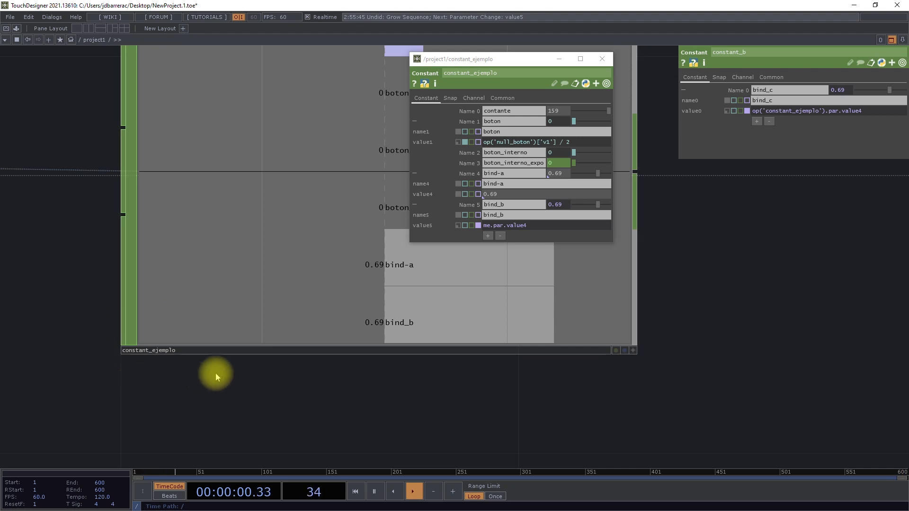
scroll(136, 353, "down", 3)
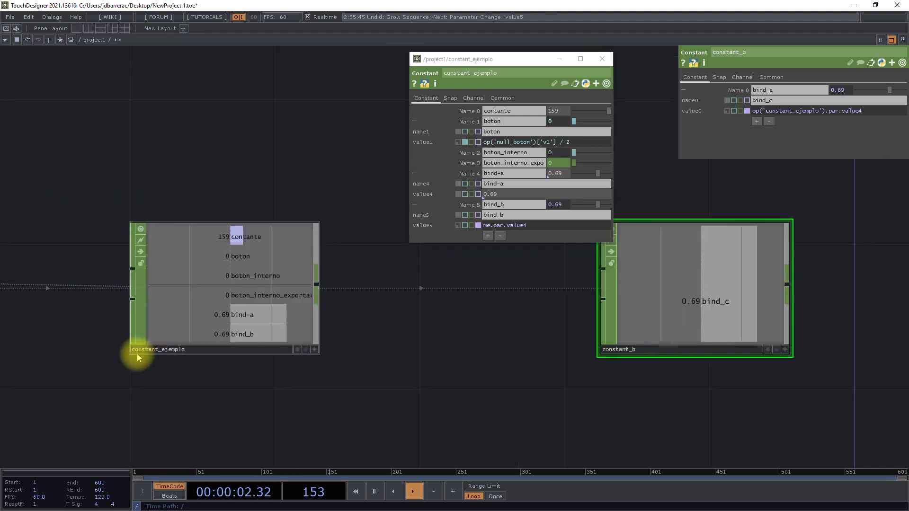
left_click_drag(394, 366, 421, 392)
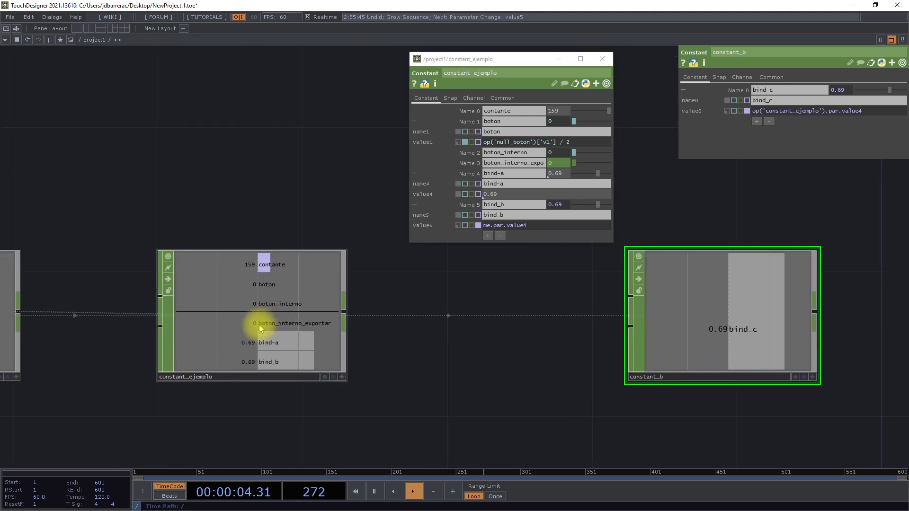
- Make constant_ejemplo's node viewer active and review the whole network from button1 and the LFO through to constant_b
scroll(259, 327, "up", 4)
left_click(426, 425)
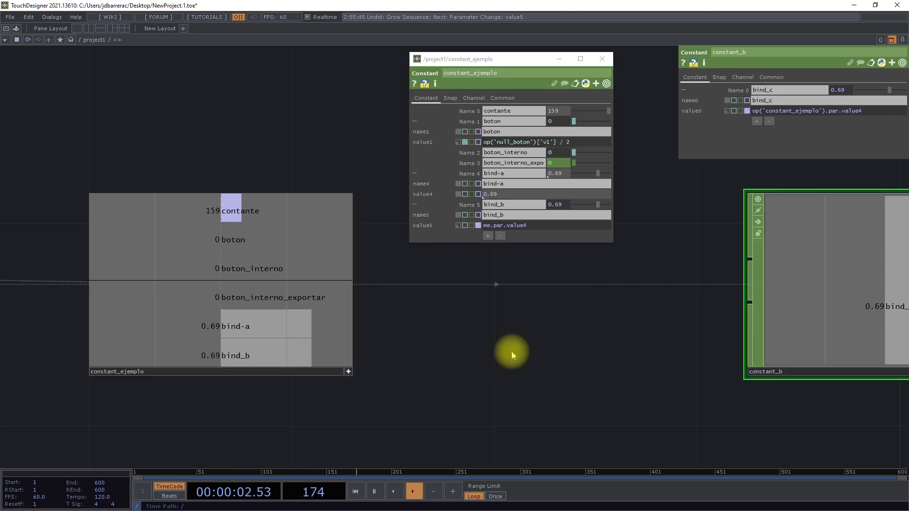
scroll(511, 352, "down", 4)
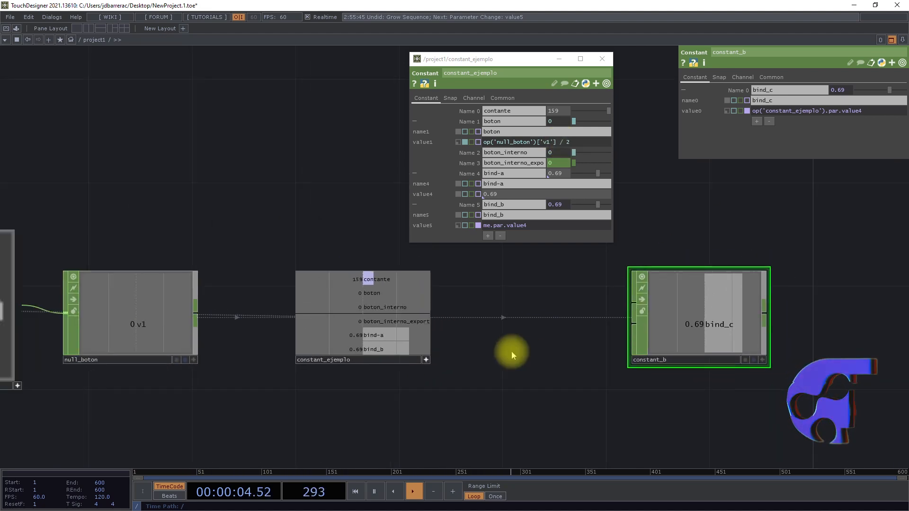
scroll(511, 351, "down", 3)
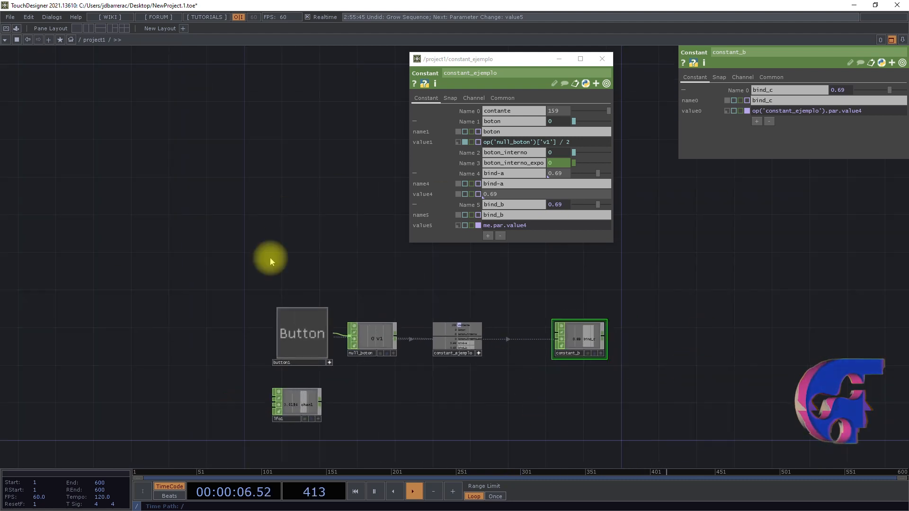
left_click_drag(503, 416, 419, 356)
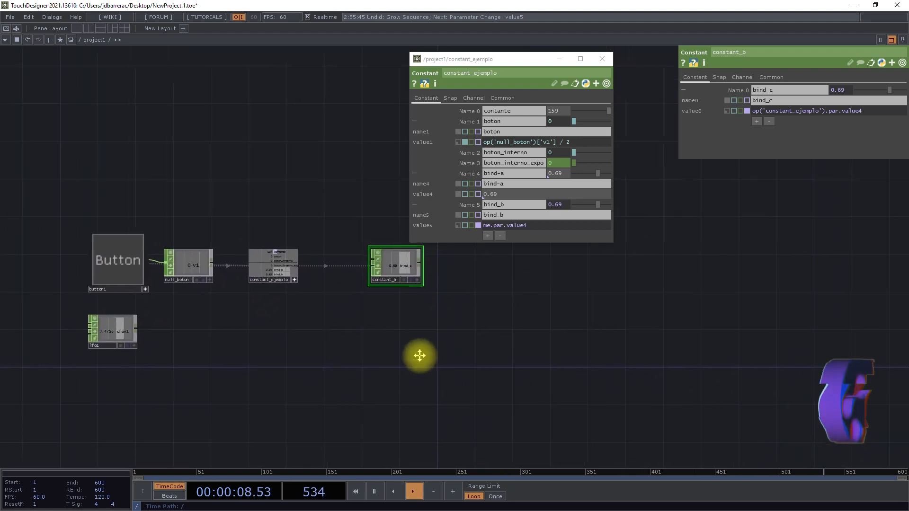